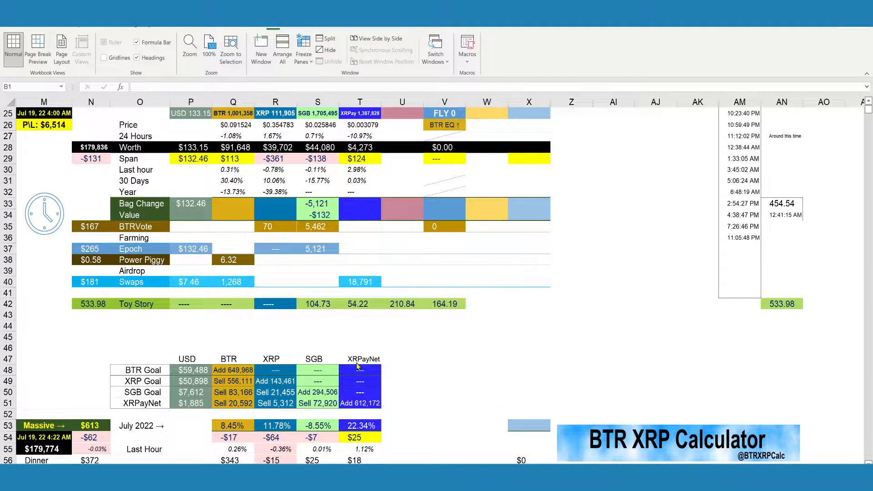
Switch to CoinGecko in the browser, find Polygon (MATIC) through the site search and copy its API id.
left_click(231, 480)
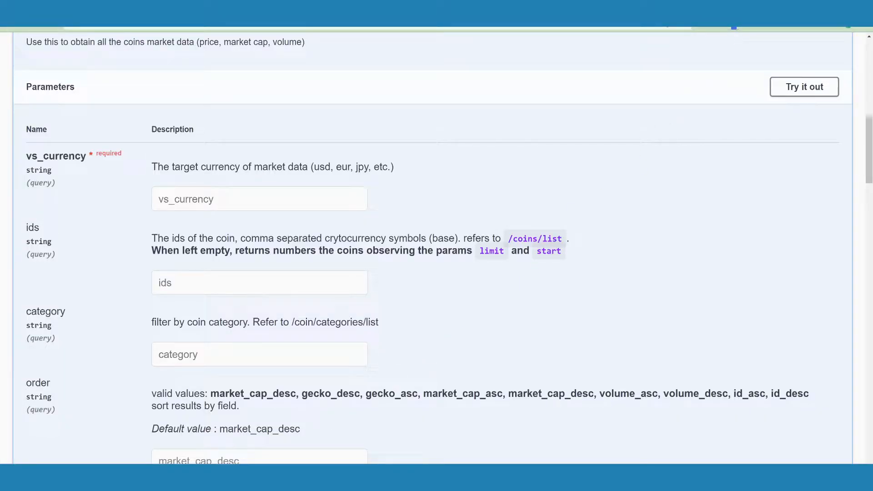
left_click(364, 8)
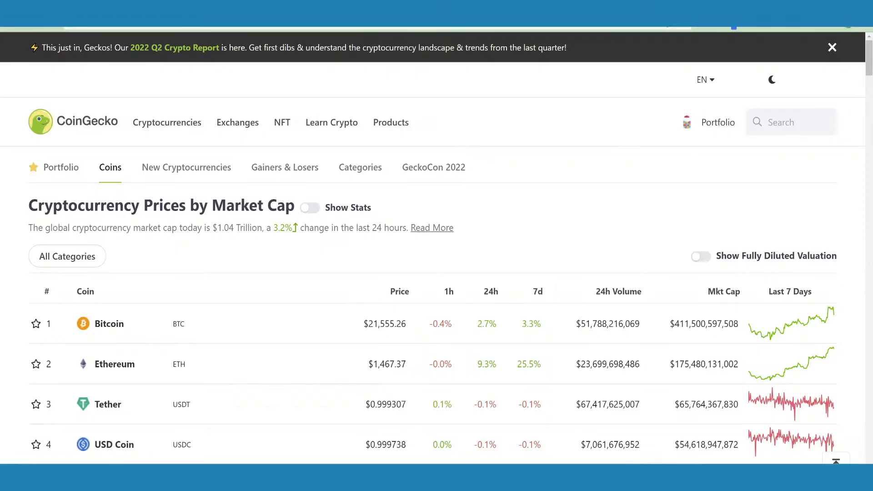
left_click(778, 123)
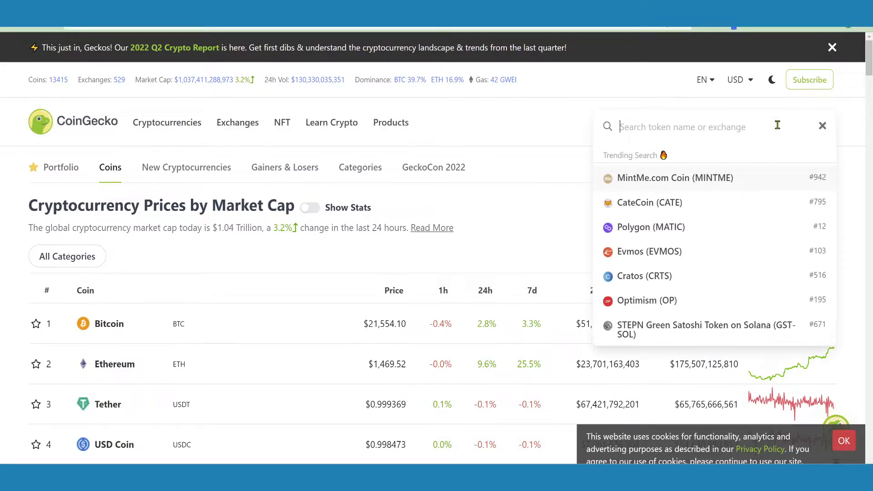
left_click(685, 232)
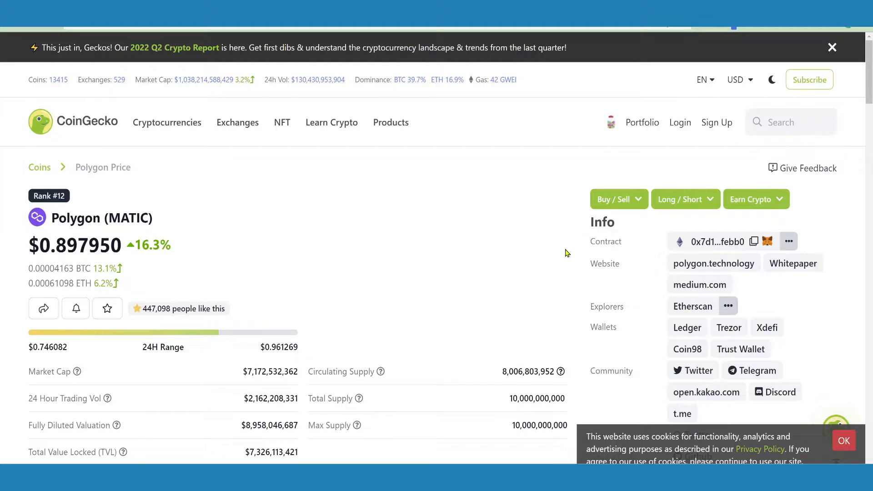
scroll(728, 364, "down", 2)
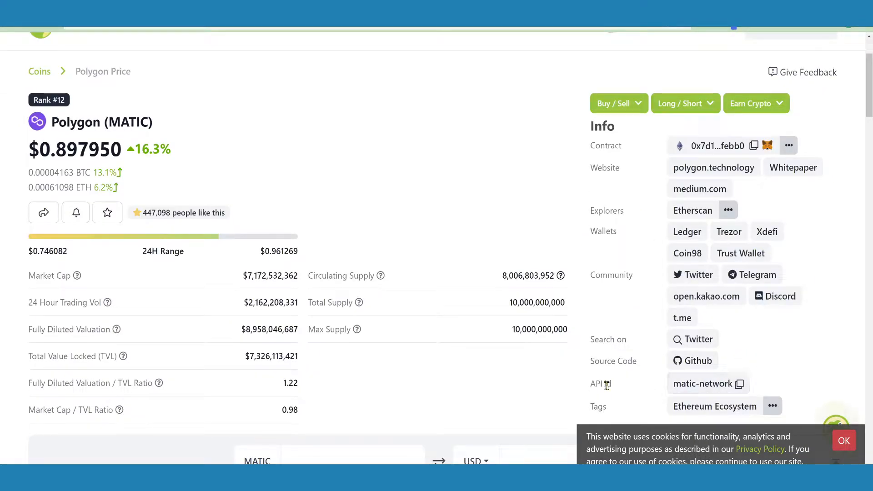
left_click(741, 387)
Bring up the Notepad list of coin ids and copy the entire comma-separated list.
left_click_drag(872, 196, 456, 144)
scroll(437, 207, "up", 11)
scroll(436, 207, "up", 1)
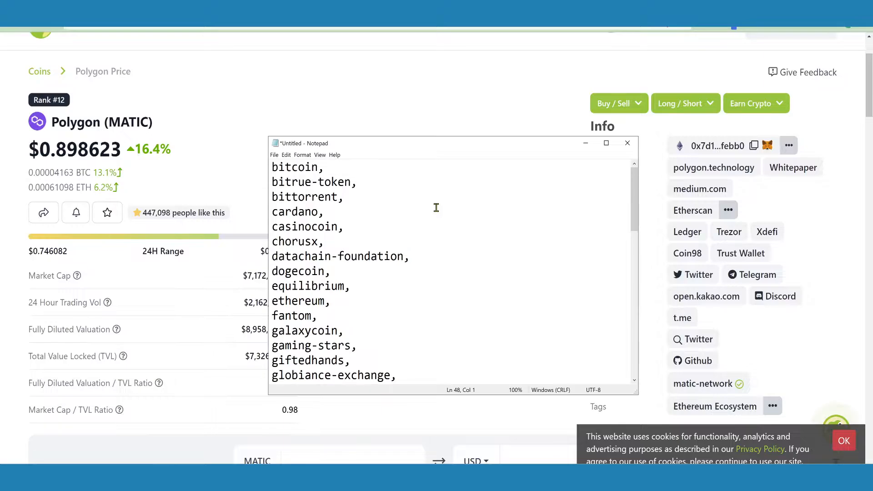
key("ctrl+a")
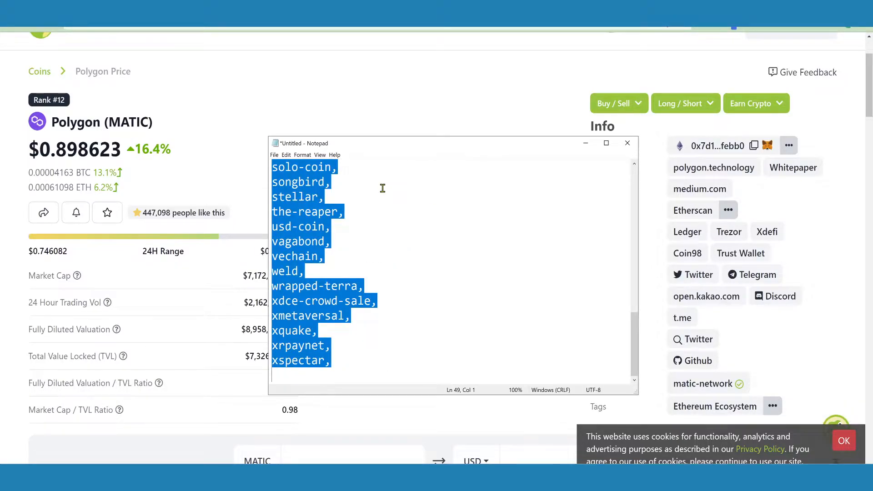
scroll(336, 258, "up", 10)
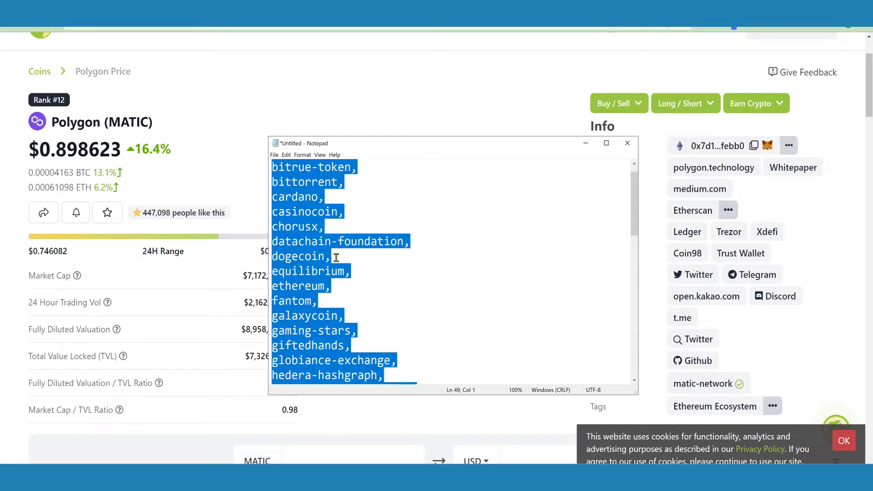
scroll(336, 258, "up", 1)
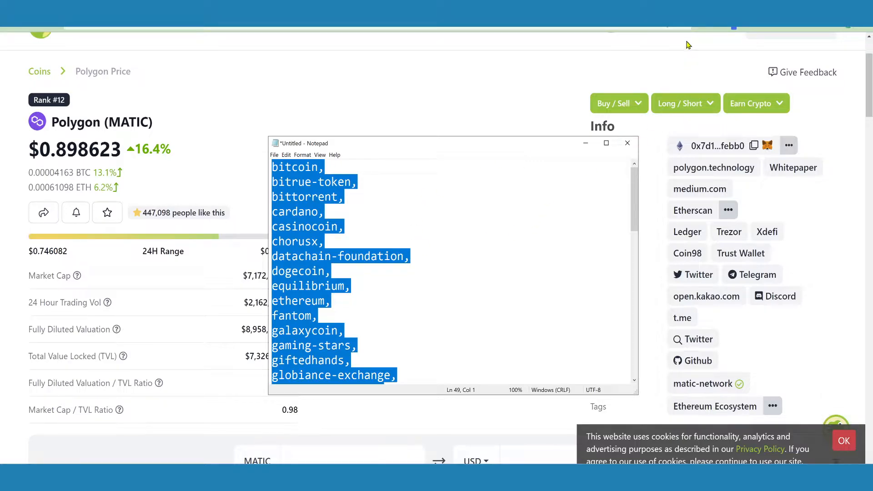
Return to the CoinGecko API documentation and enable trying out the coins market data endpoint.
left_click(660, 19)
left_click(318, 9)
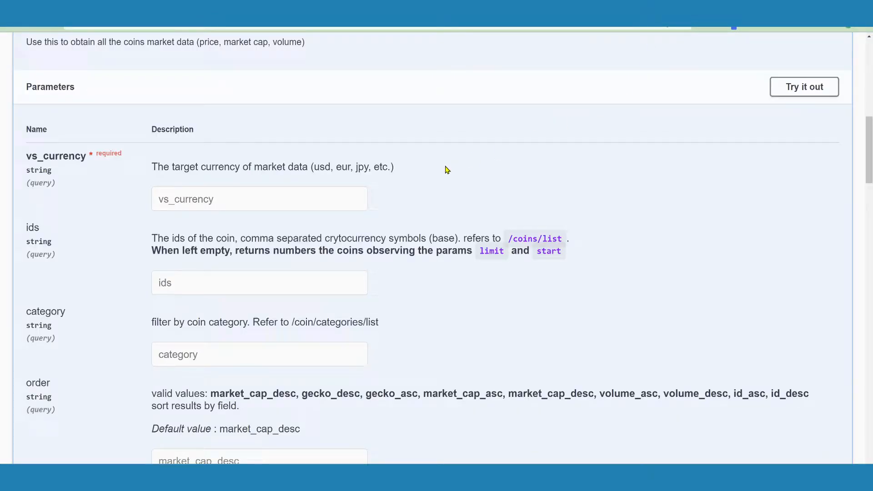
left_click(807, 95)
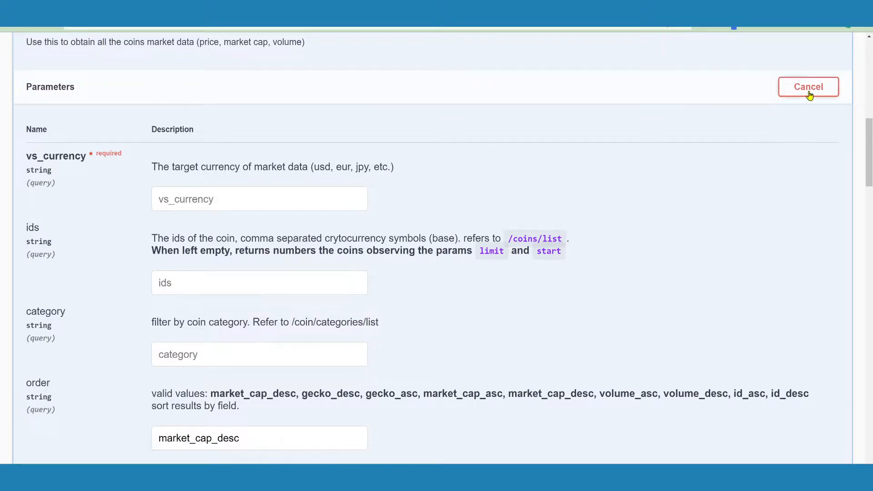
left_click(809, 95)
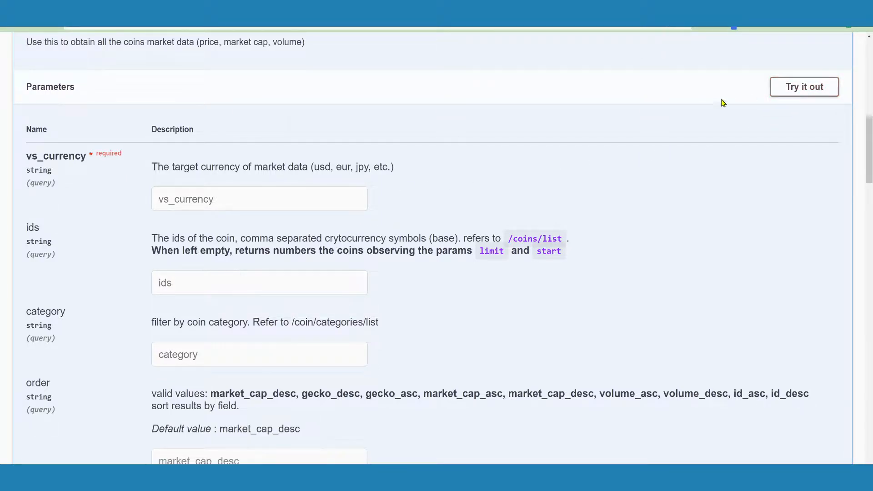
left_click(810, 96)
Set vs_currency to usd and paste the copied coin list as the ids parameter.
left_click(225, 207)
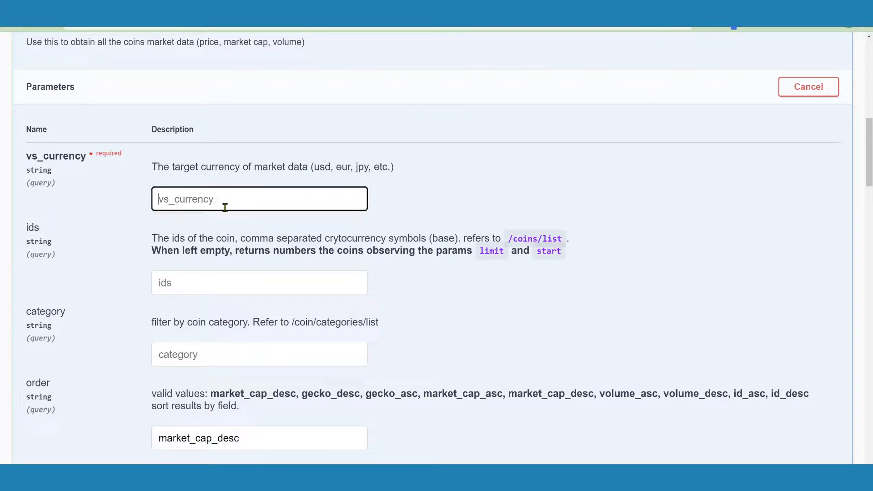
type("us")
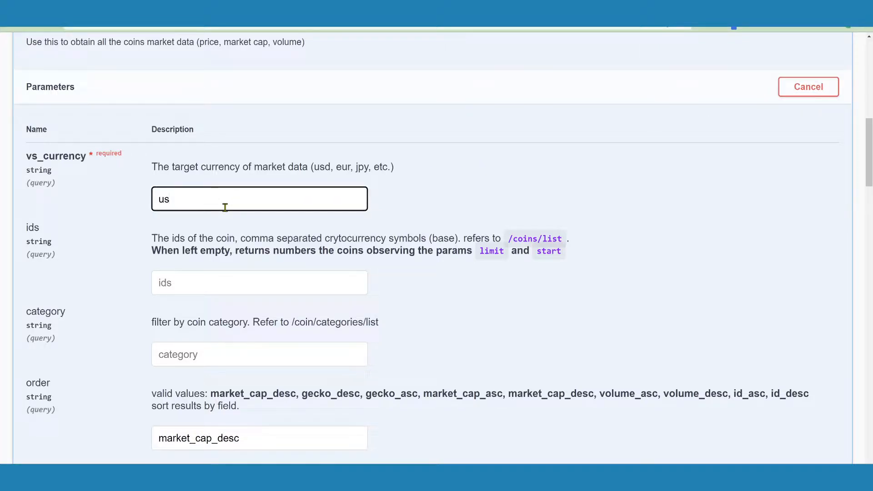
type("d")
key("Tab")
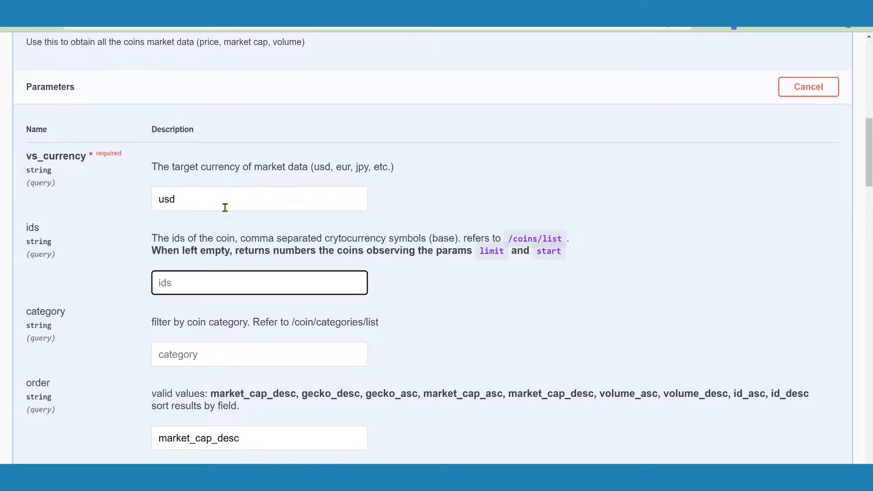
key("ctrl+v")
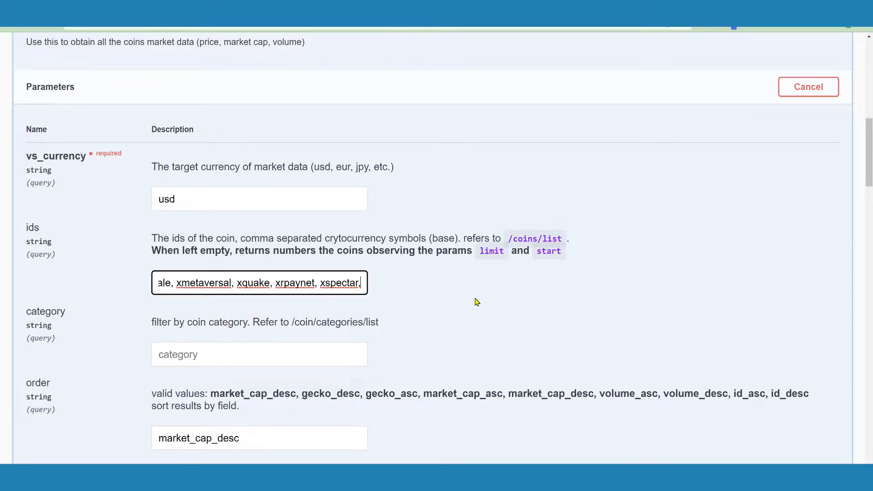
Set the order parameter to id_asc using the value from the list of valid values.
scroll(476, 303, "down", 2)
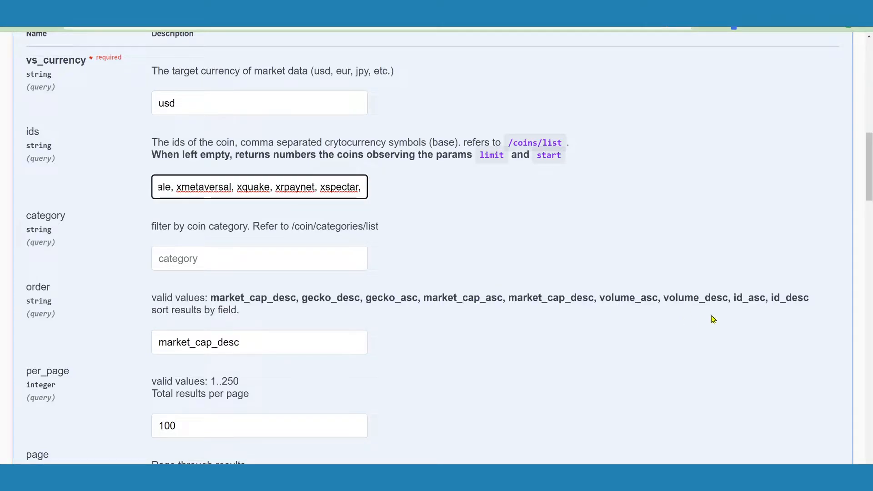
left_click(755, 298)
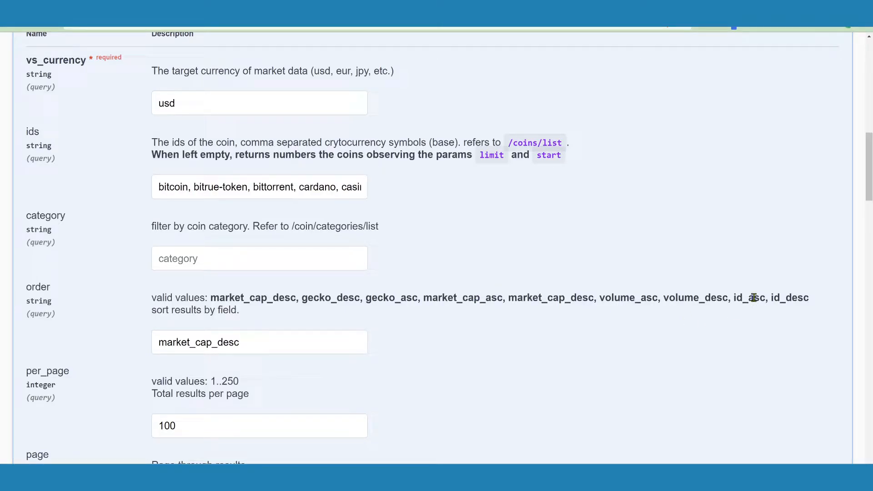
double_click(754, 298)
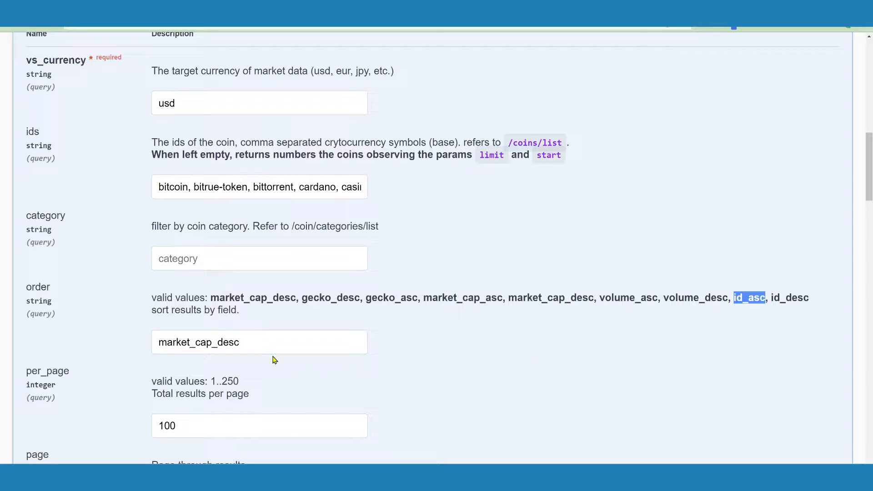
left_click_drag(239, 342, 122, 343)
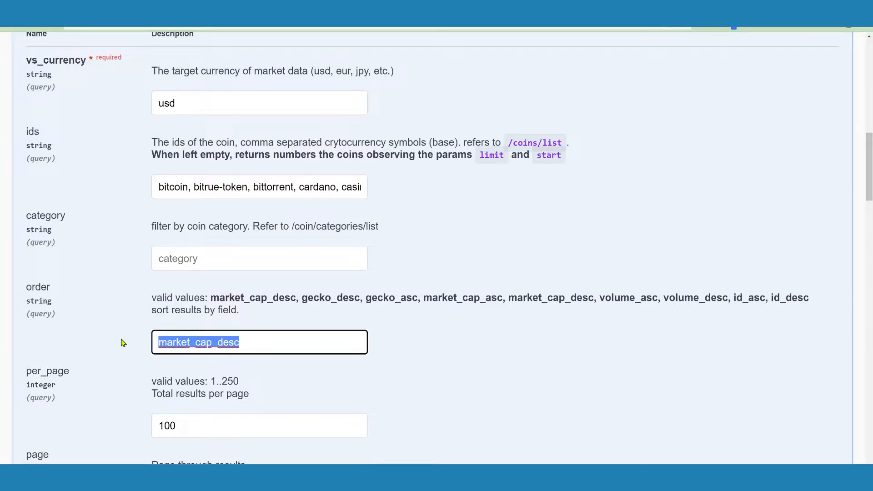
key("ctrl+v")
Execute the market data request and copy the full generated request URL.
scroll(326, 337, "down", 3)
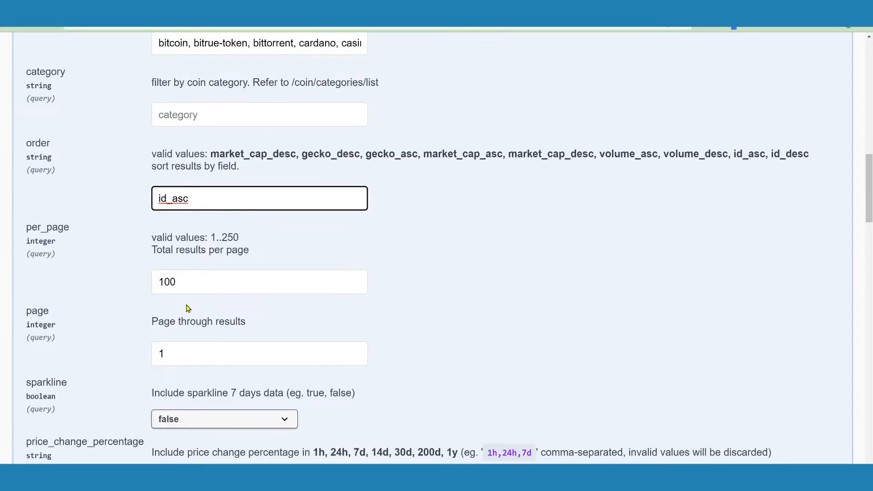
scroll(287, 323, "down", 2)
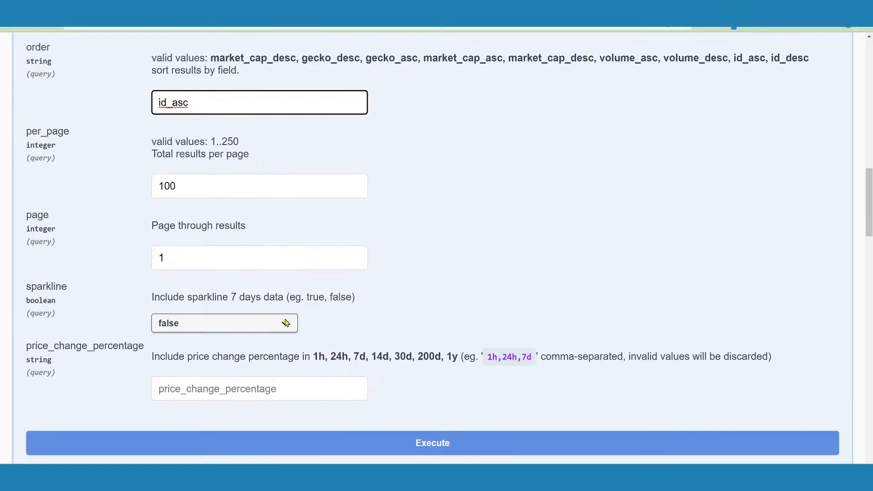
scroll(432, 323, "down", 2)
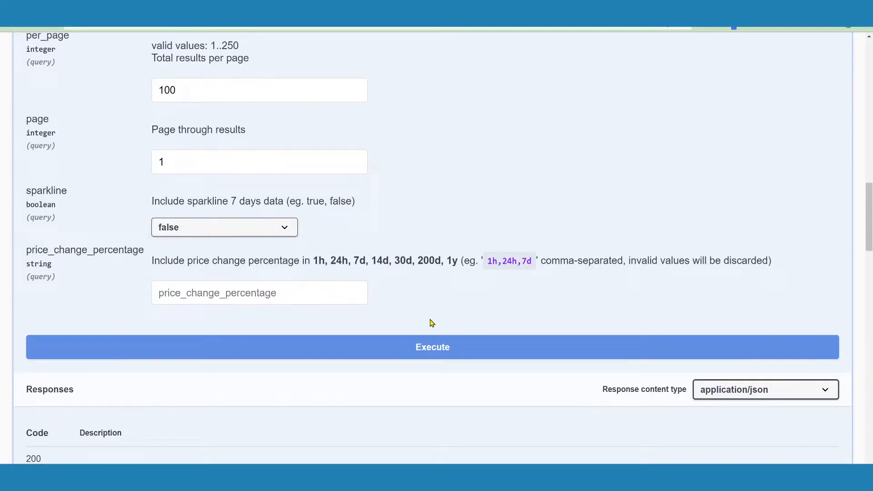
left_click(421, 348)
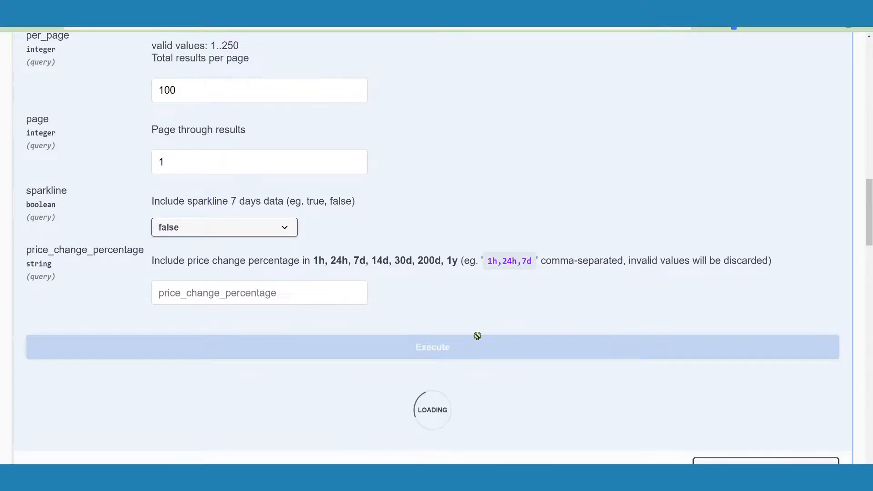
scroll(479, 340, "down", 3)
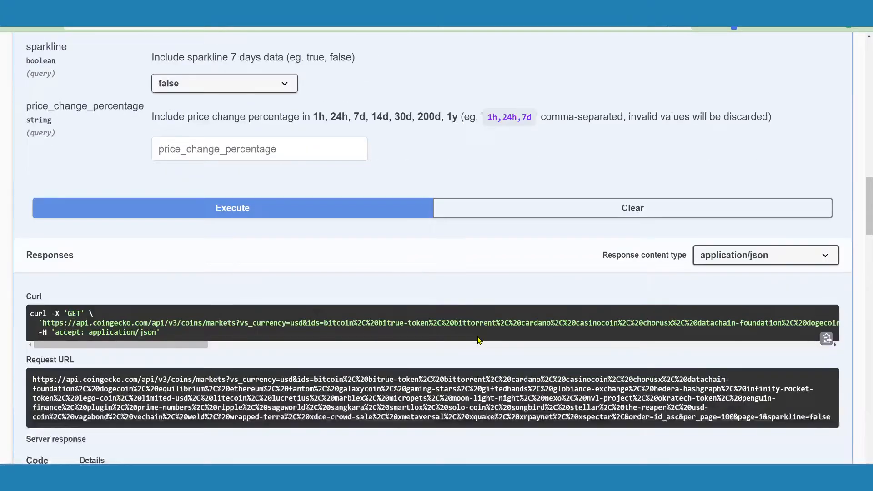
triple_click(414, 397)
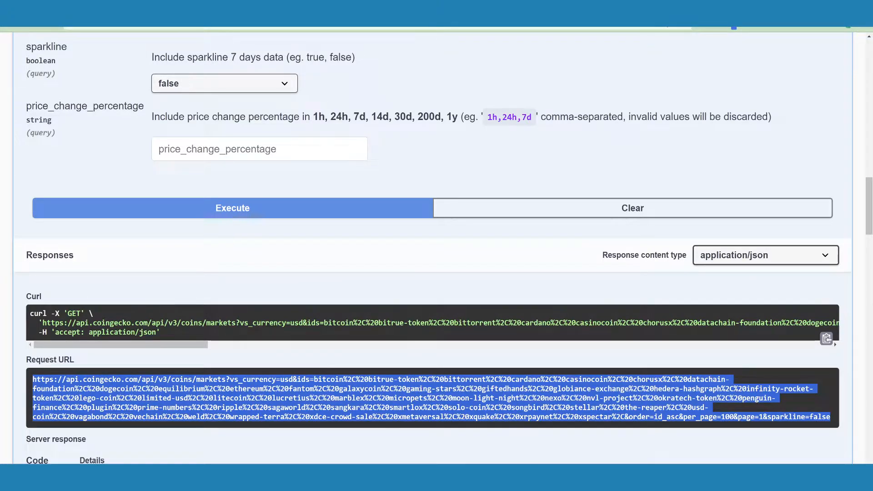
Switch to the blank Excel sheet and create a From Web query at cell A1 using the copied request URL.
left_click(392, 477)
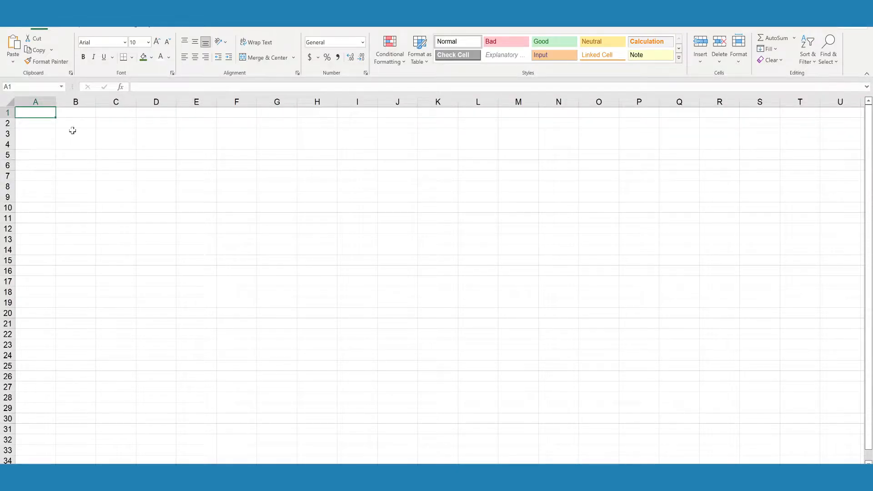
left_click(67, 125)
left_click(48, 114)
left_click(210, 28)
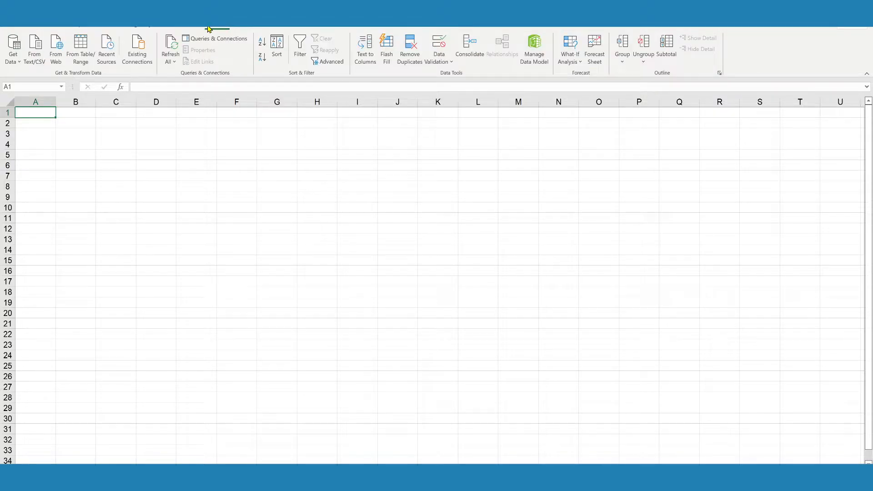
left_click(19, 61)
mouse_move(75, 204)
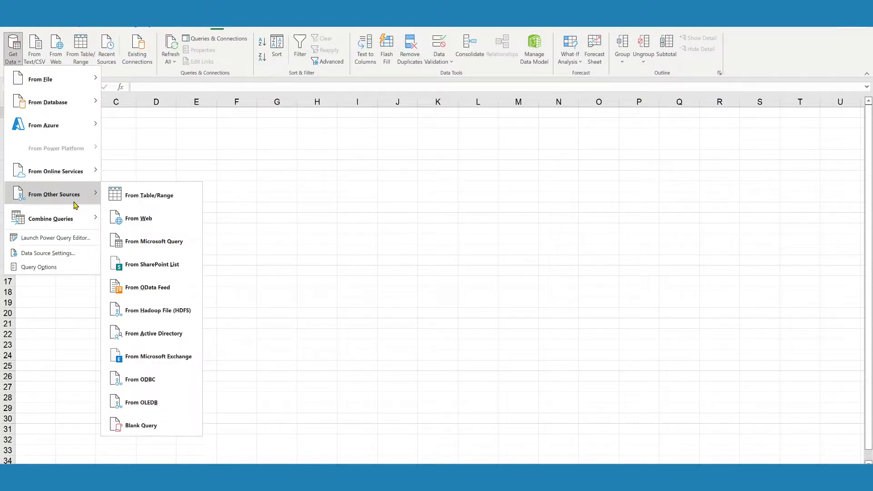
left_click(137, 219)
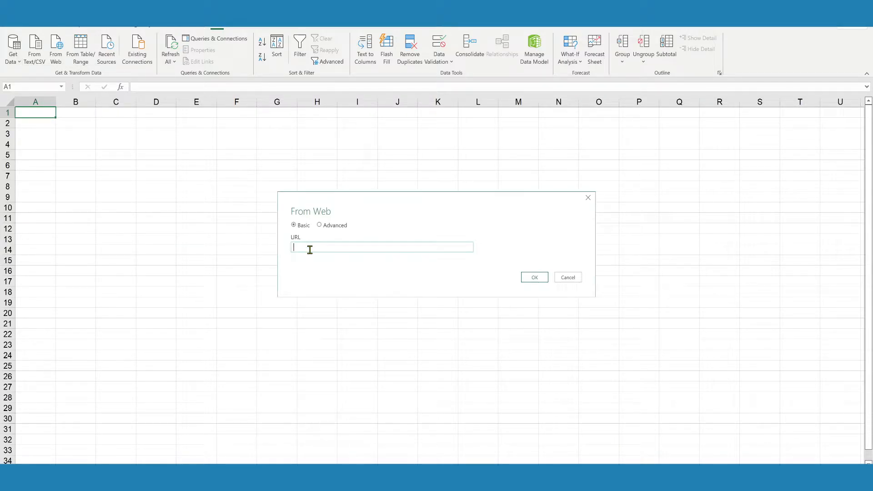
key("ctrl+v")
left_click(531, 276)
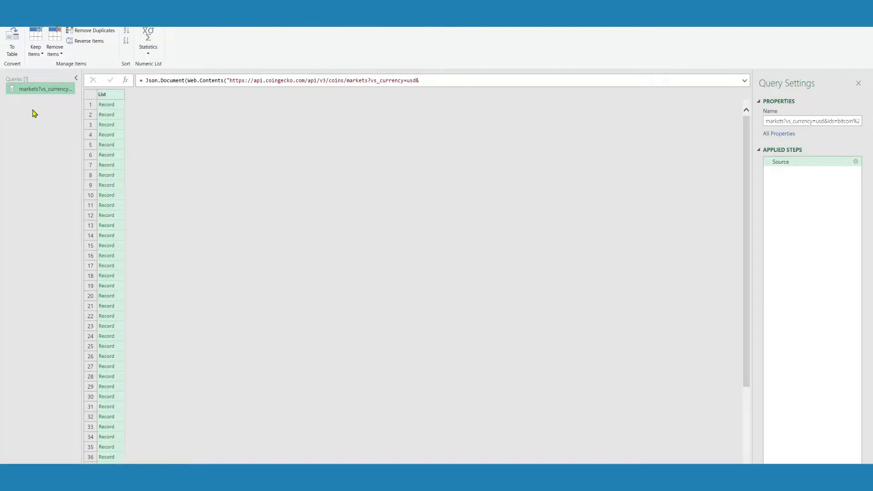
Convert the record list to a table and expand Column1 into all fields except image, without the original column name as prefix.
left_click(19, 45)
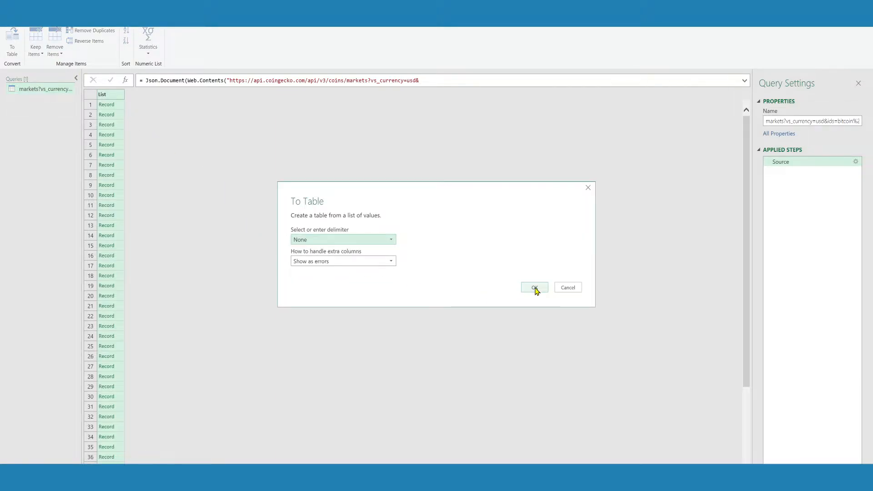
left_click(535, 288)
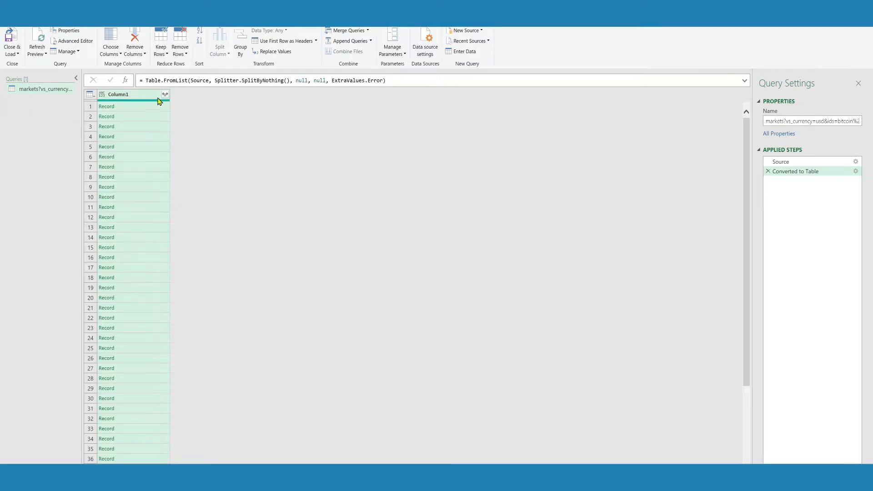
left_click(166, 94)
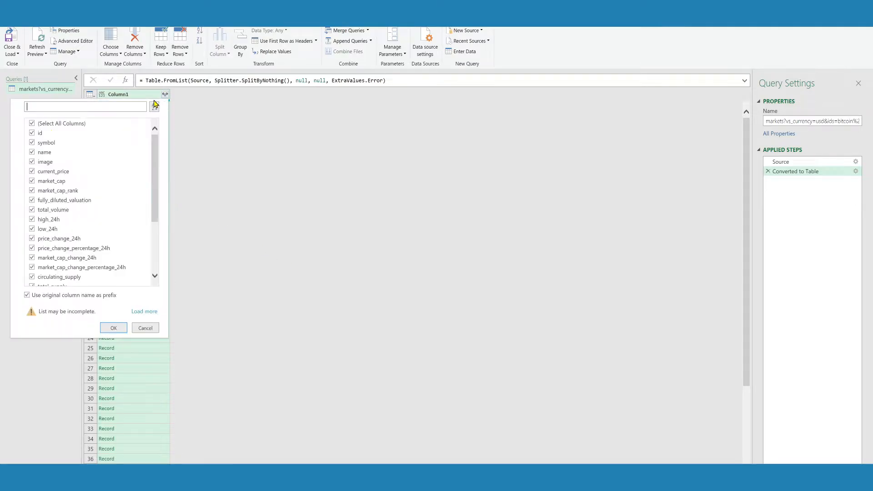
scroll(75, 214, "down", 2)
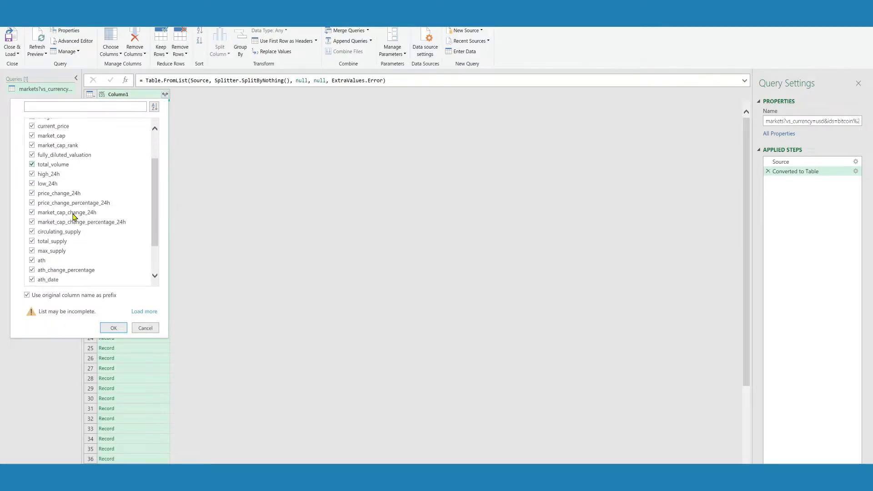
scroll(74, 217, "down", 2)
scroll(75, 217, "up", 5)
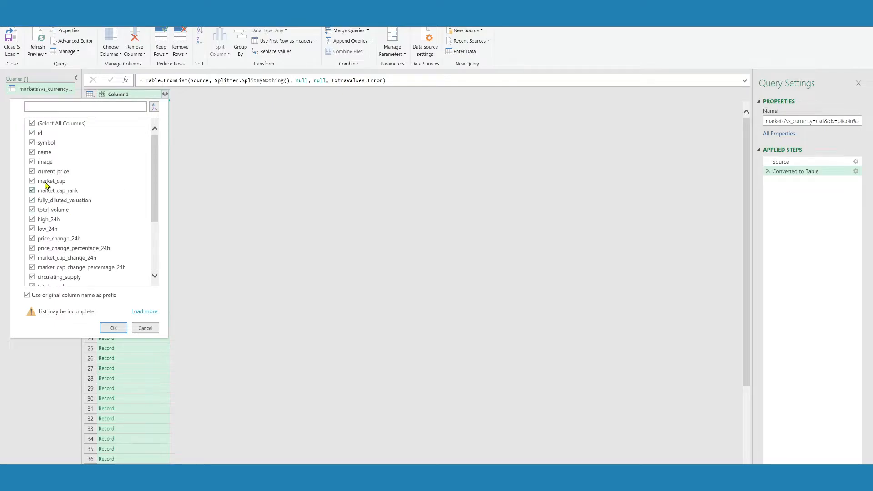
left_click(30, 162)
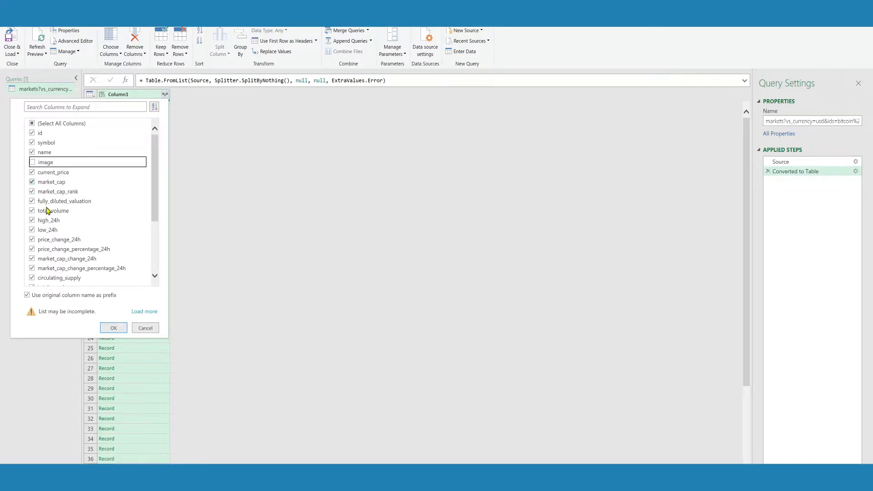
left_click(27, 296)
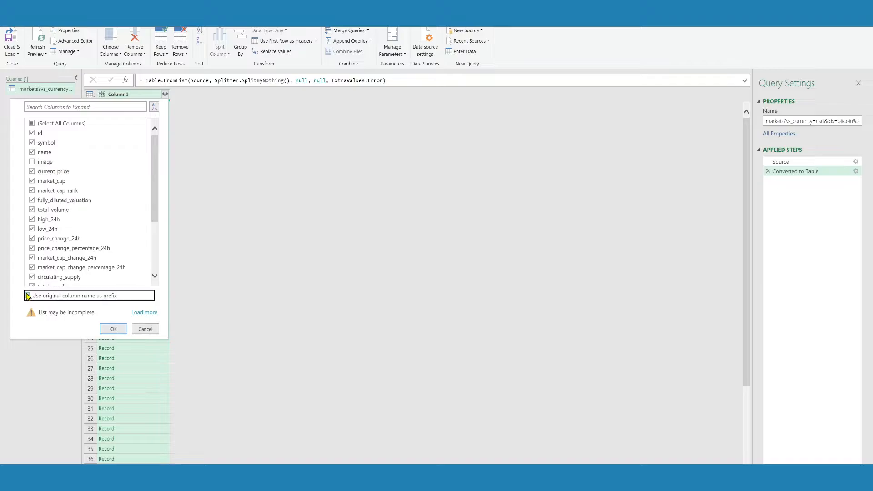
left_click(114, 329)
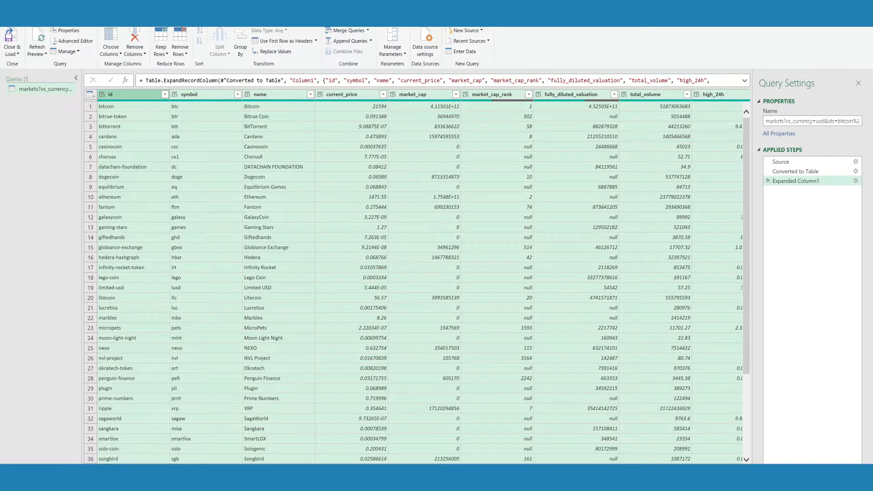
Examine the expanded market data columns through last_updated and return to the 24-hour price change columns.
scroll(420, 275, "right", 10)
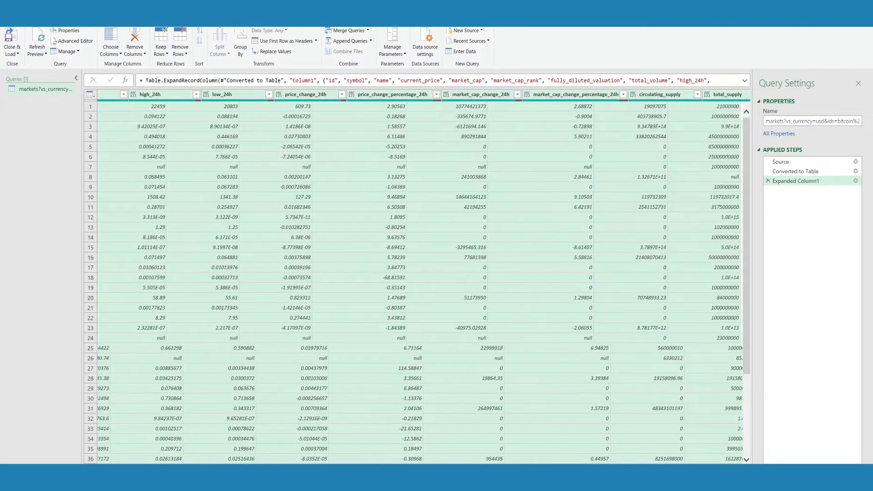
scroll(653, 442, "right", 10)
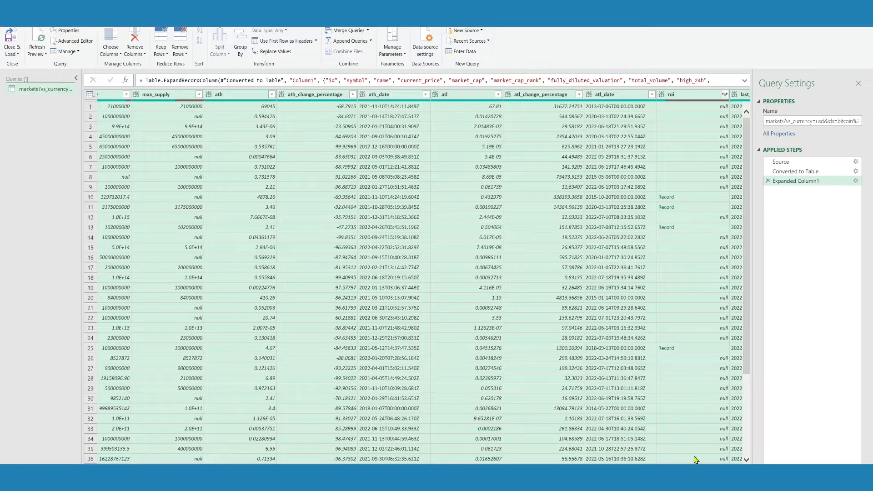
scroll(420, 282, "right", 3)
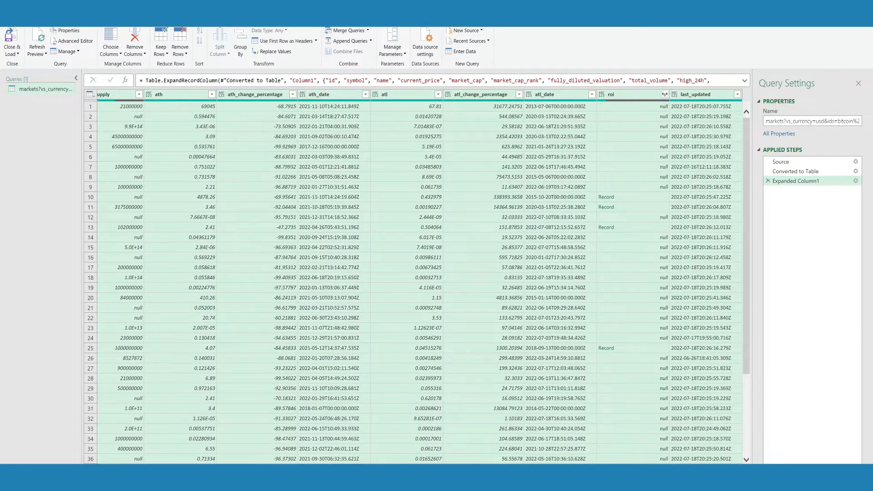
left_click(496, 188)
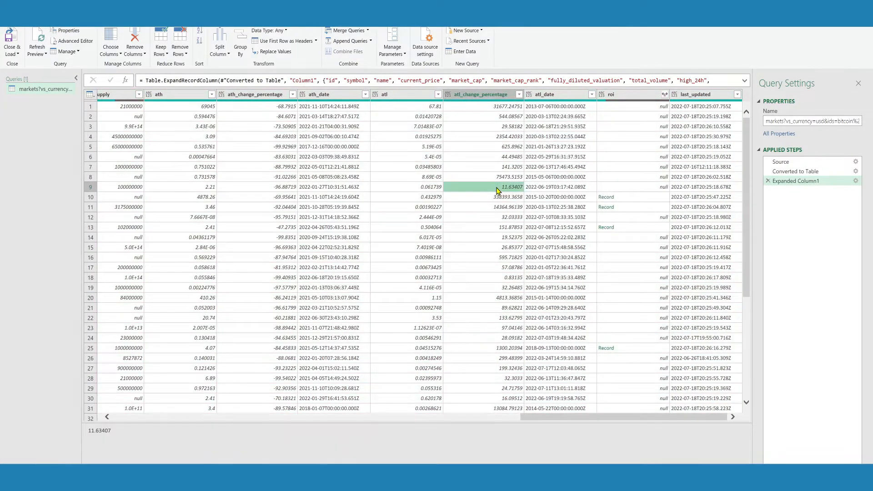
key("Left")
key("Left")
key("Left")
key("Left")
key("Left")
key("Left")
key("Left")
key("Left")
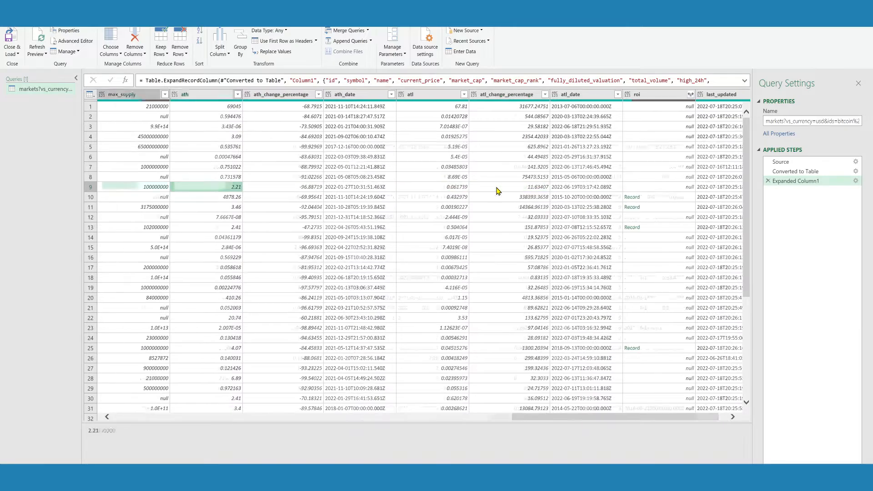
key("Left")
key("Left")
key("Left")
key("Left")
key("Left")
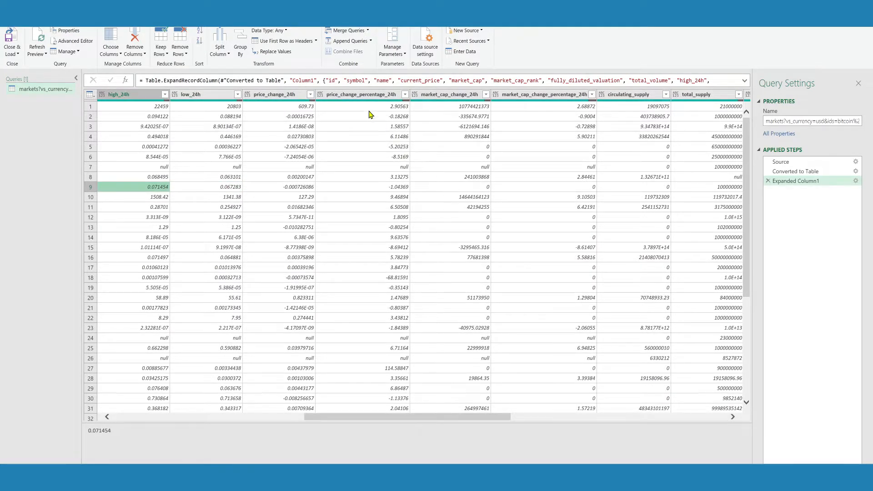
Divide the values in the price_change_percentage_24h column by 100.
left_click(369, 95)
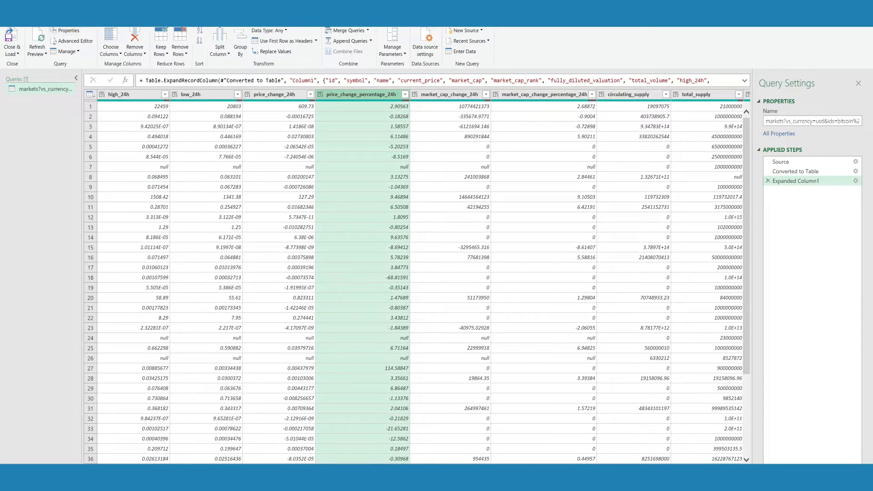
left_click(376, 55)
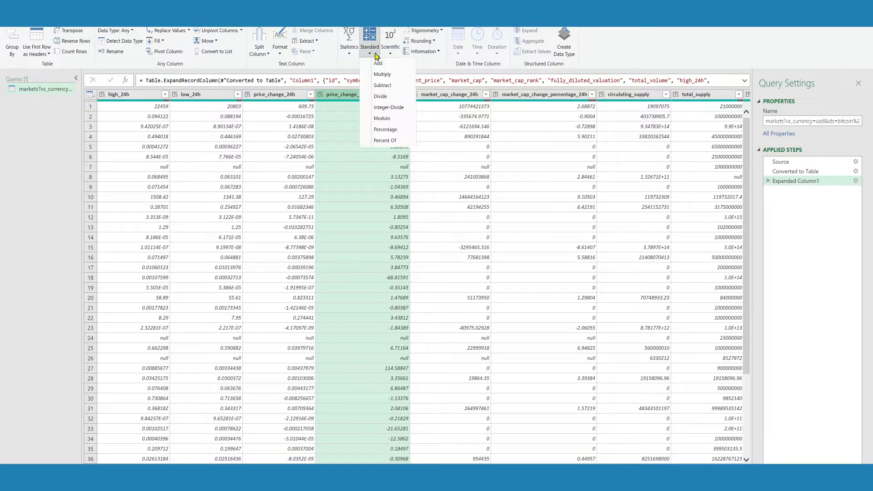
left_click(391, 96)
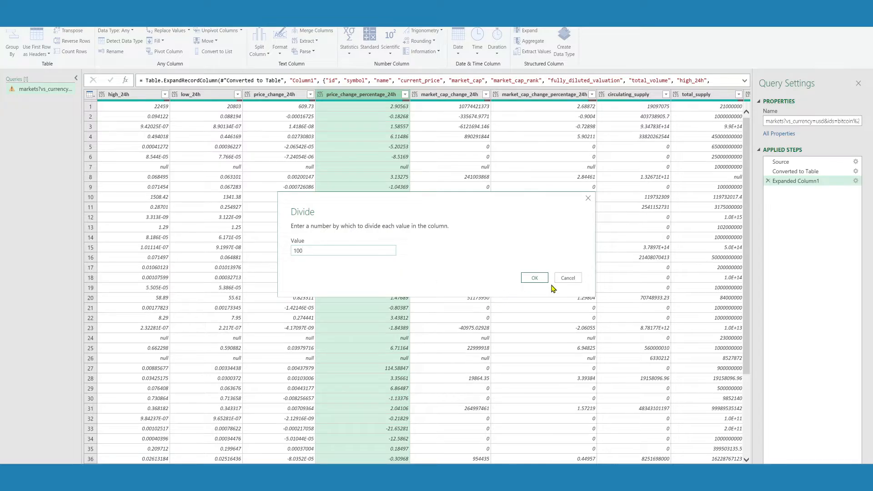
left_click(535, 279)
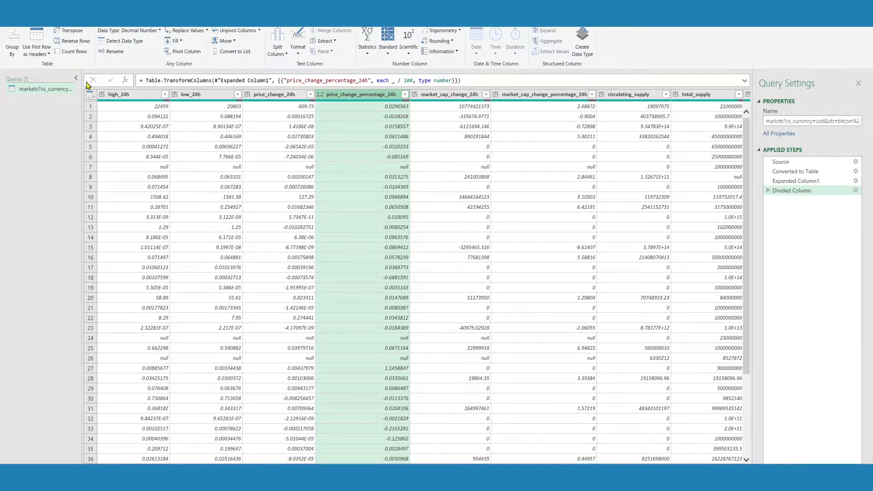
Close the query editor and load the query as a table into the existing worksheet at cell A1.
left_click(34, 20)
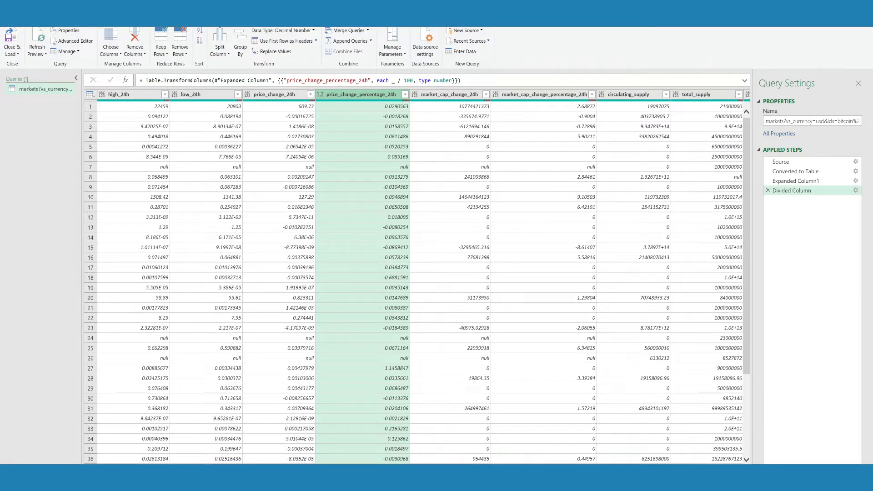
left_click(12, 51)
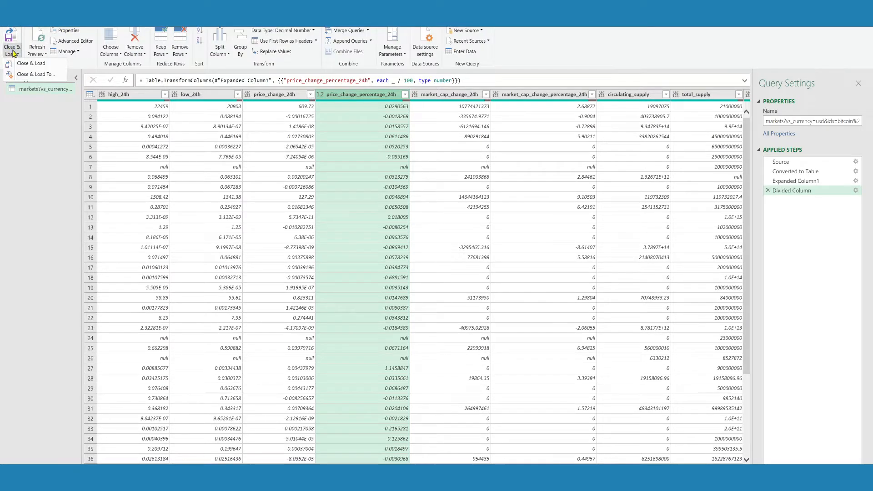
left_click(43, 75)
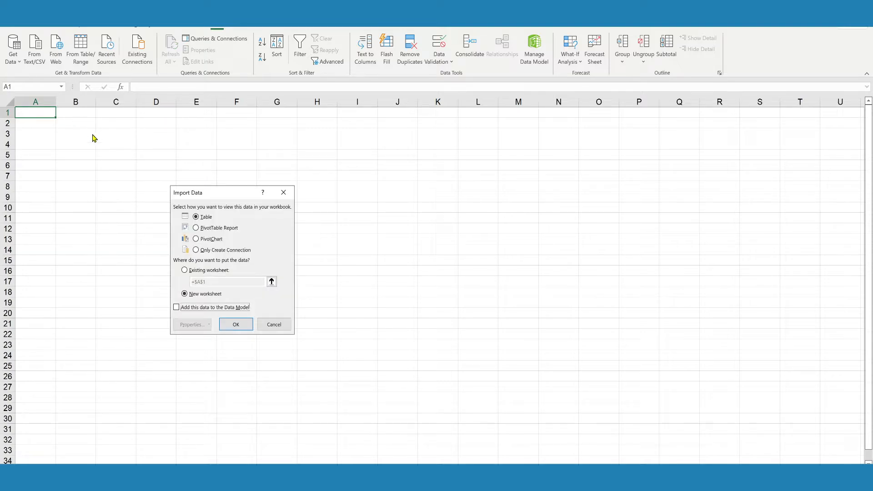
left_click(190, 271)
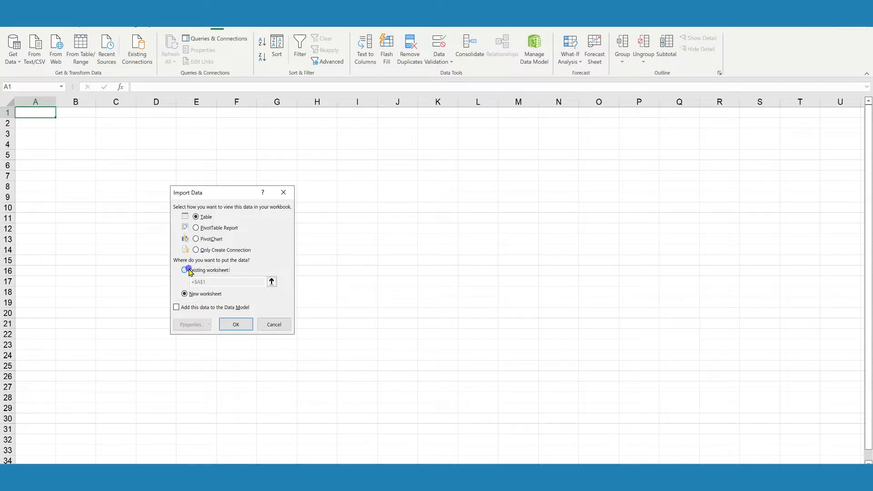
left_click(236, 324)
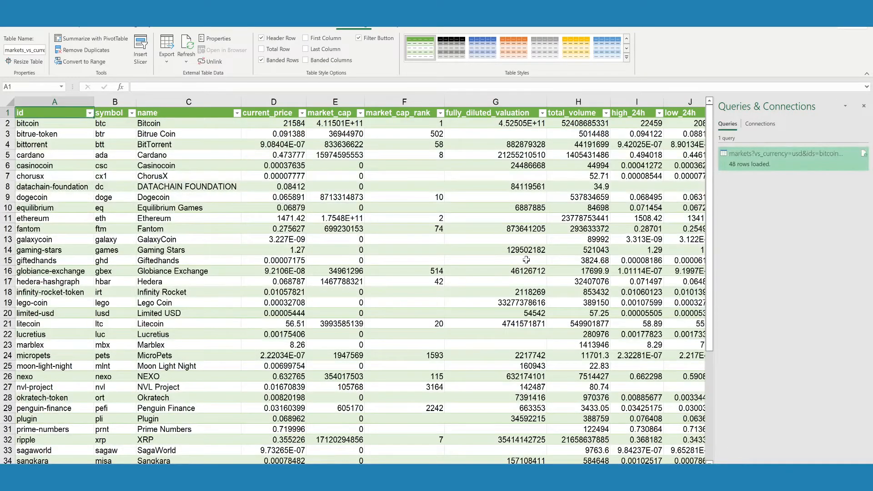
Rename the loaded markets query to Pricing and close the list of workbook queries.
right_click(786, 167)
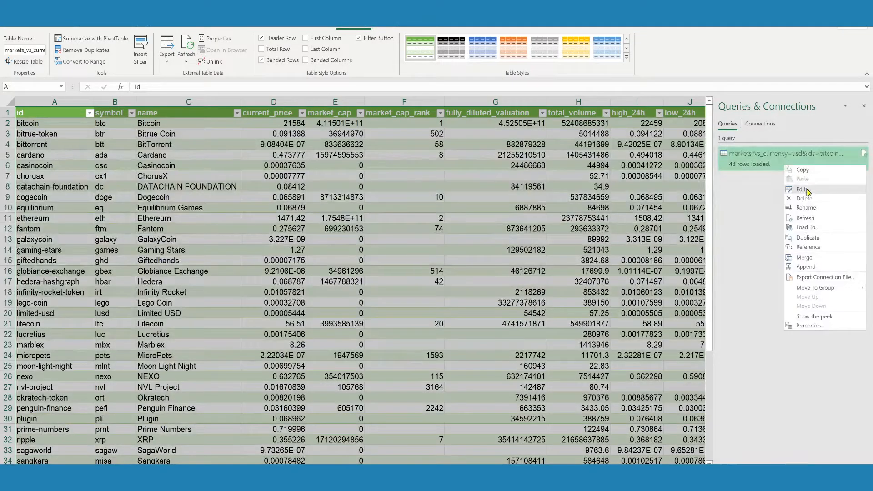
left_click(806, 208)
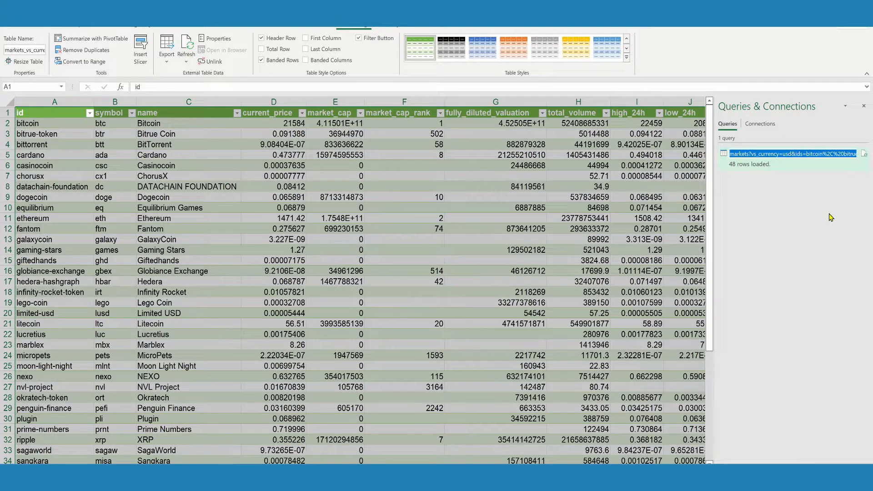
type("Pricing")
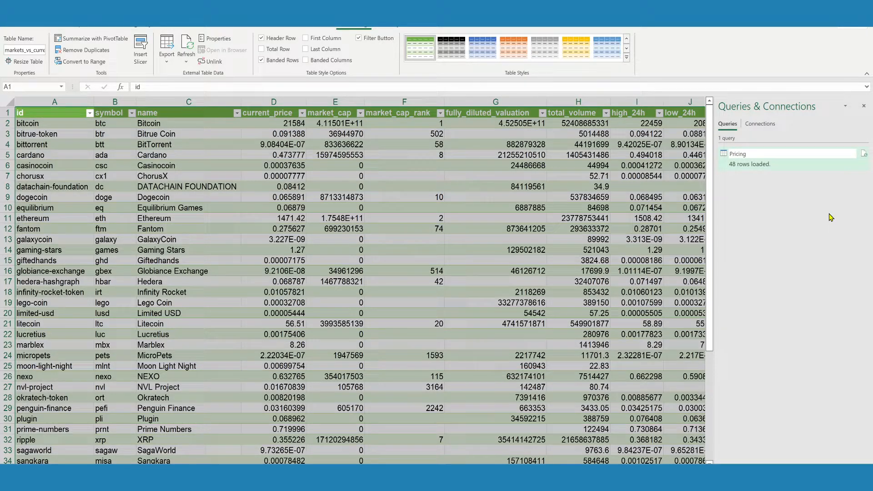
key("Return")
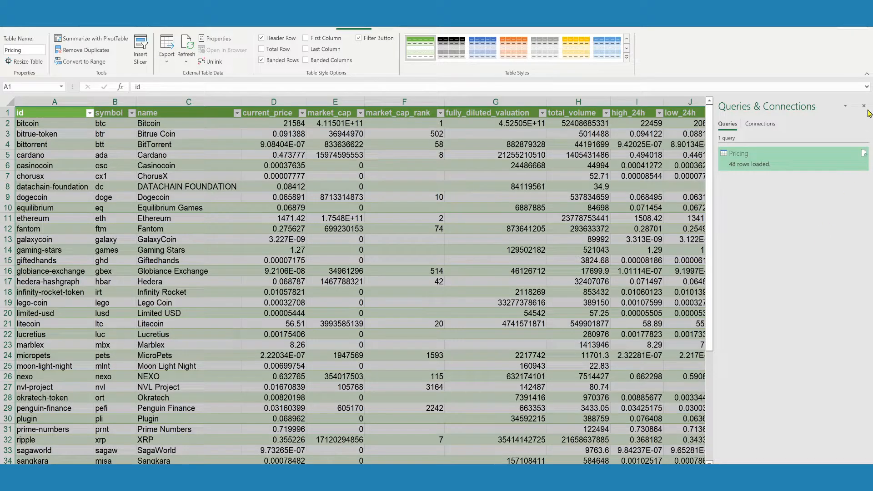
left_click(865, 106)
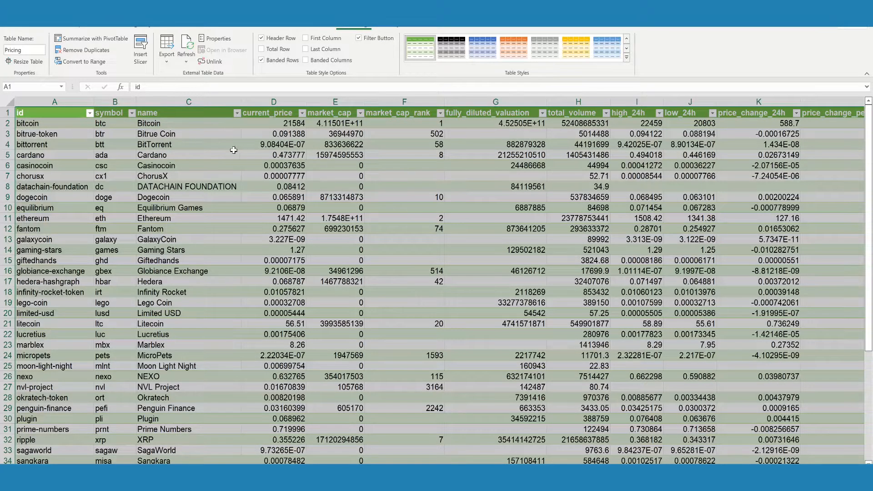
Disable background refresh in the Pricing query's properties and save the external data settings.
left_click(215, 37)
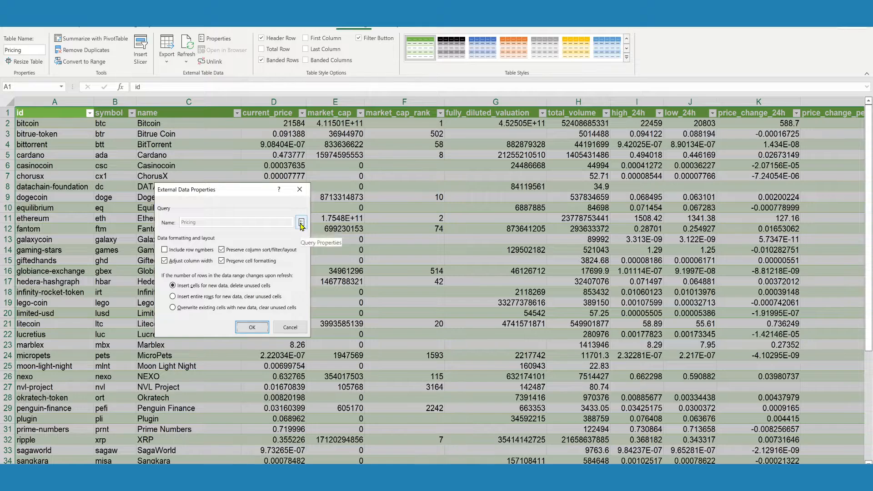
left_click(301, 222)
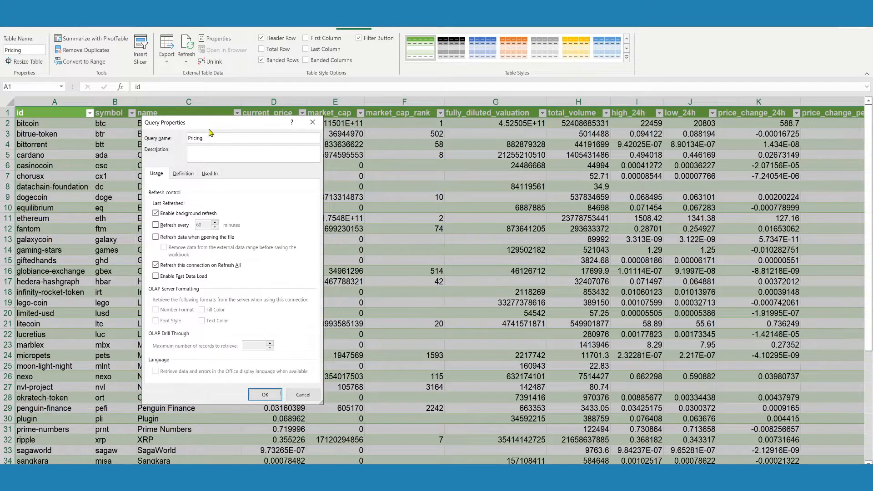
left_click_drag(209, 129, 348, 156)
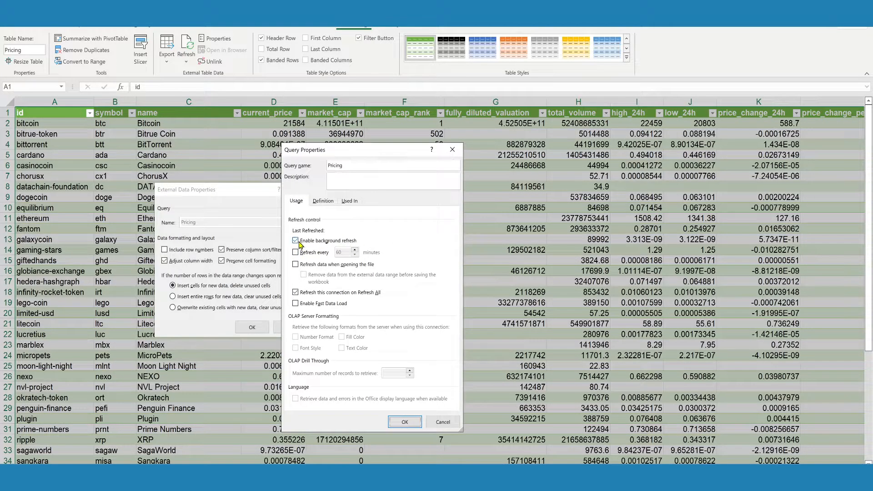
left_click(319, 240)
left_click(405, 422)
left_click(260, 329)
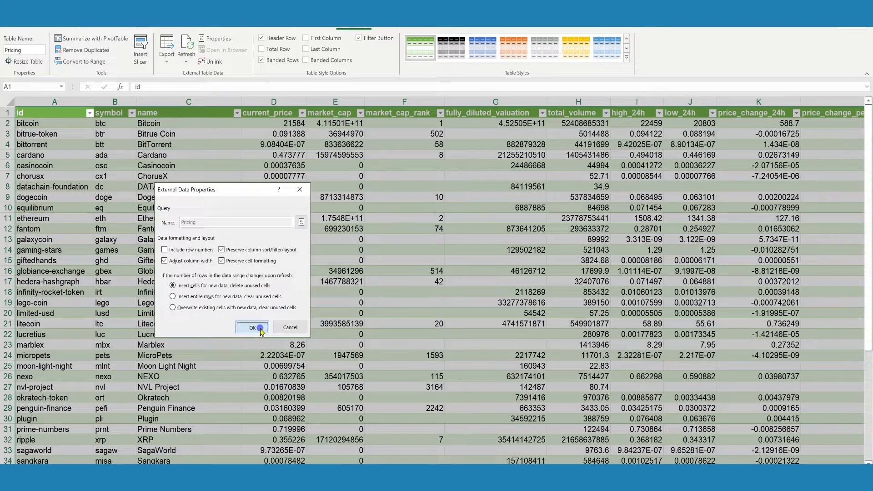
On a blank worksheet, enter the label XRP in cell A1.
left_click(255, 368)
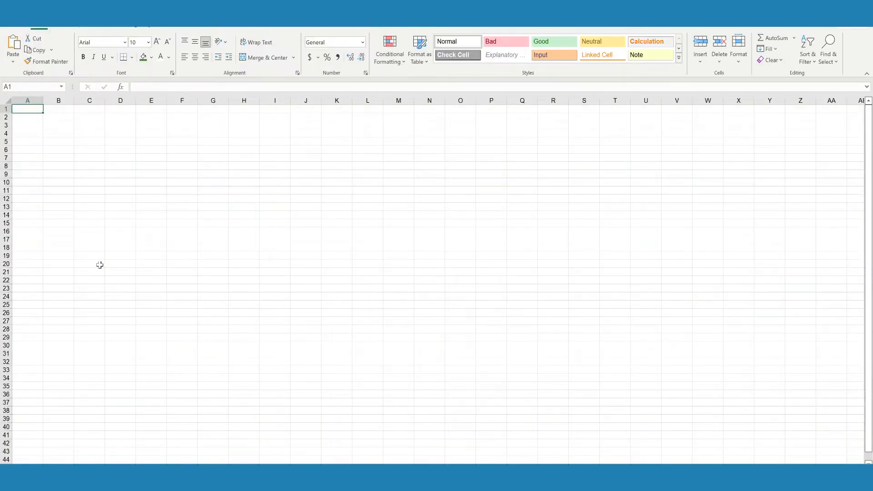
scroll(195, 169, "up", 2)
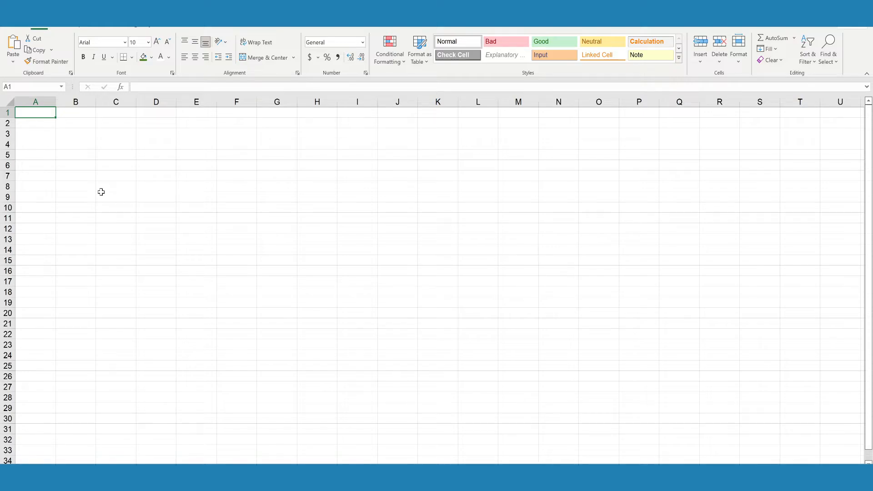
type("XRP")
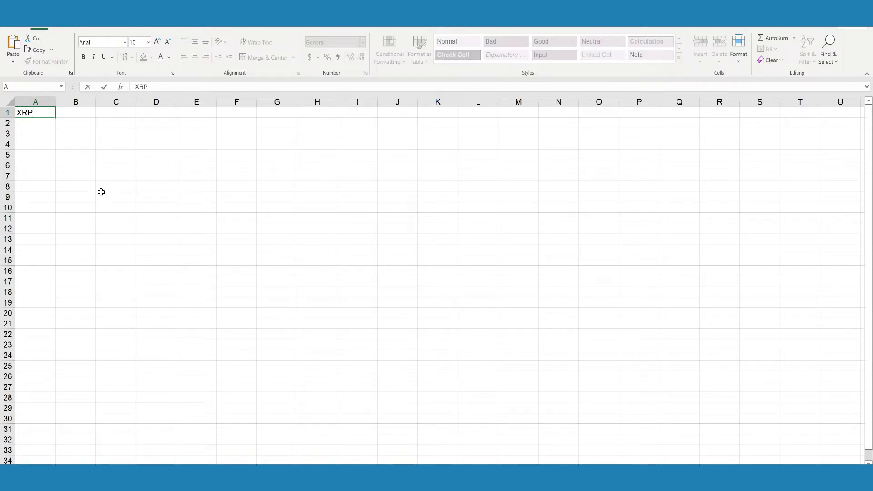
key("Tab")
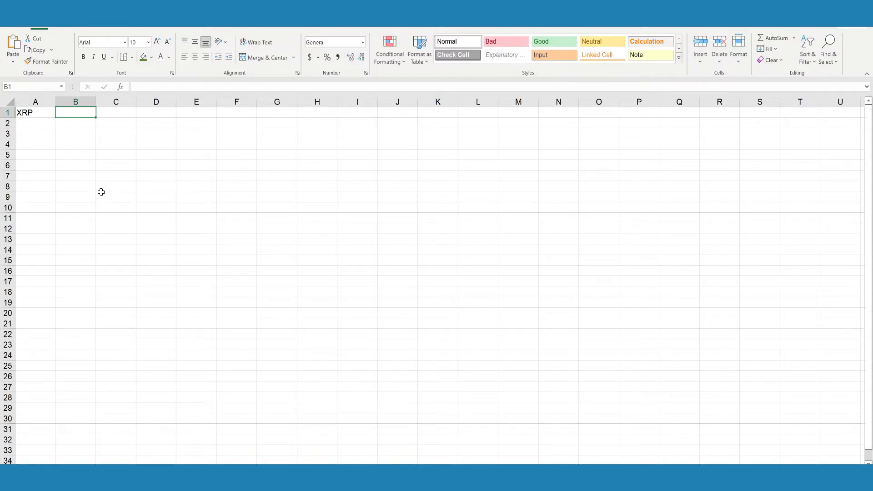
Link cell A2 to XRP's current_price in cell D32 of Sheet1.
left_click(49, 124)
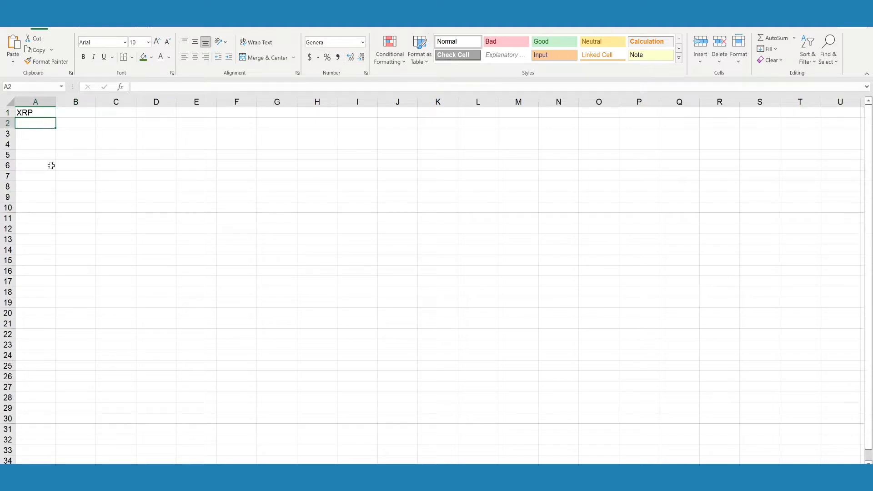
type("=")
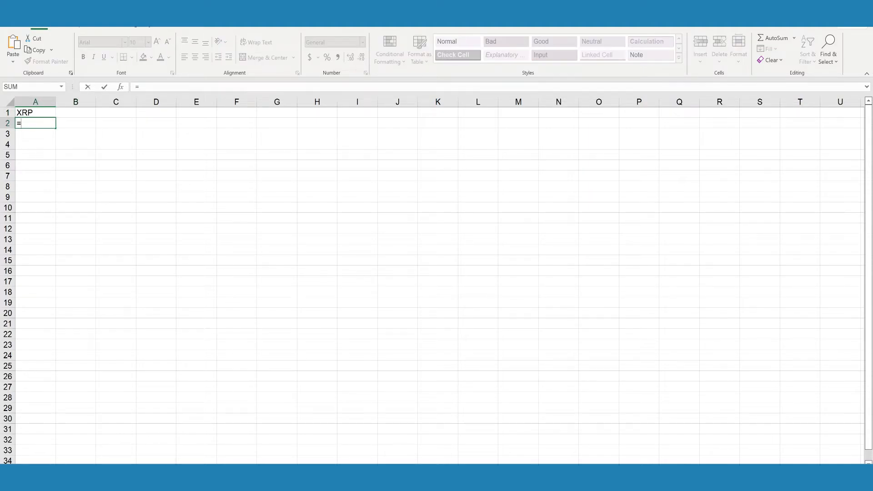
left_click(125, 471)
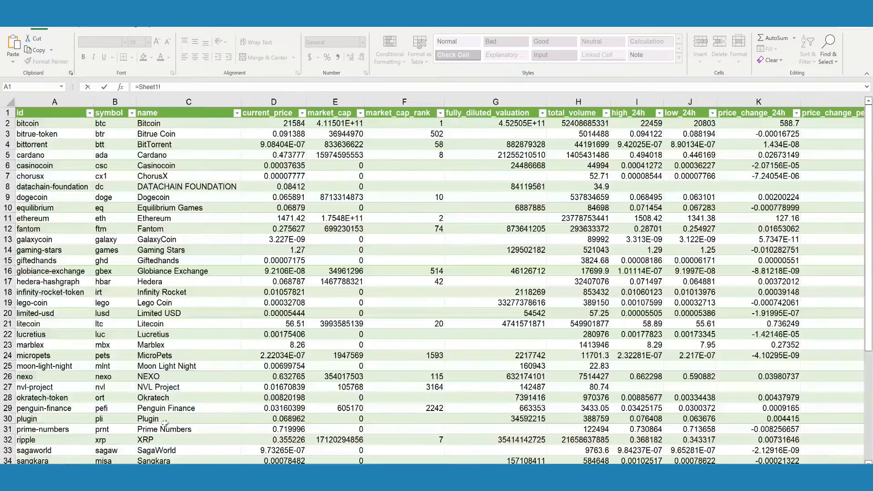
scroll(164, 366, "down", 2)
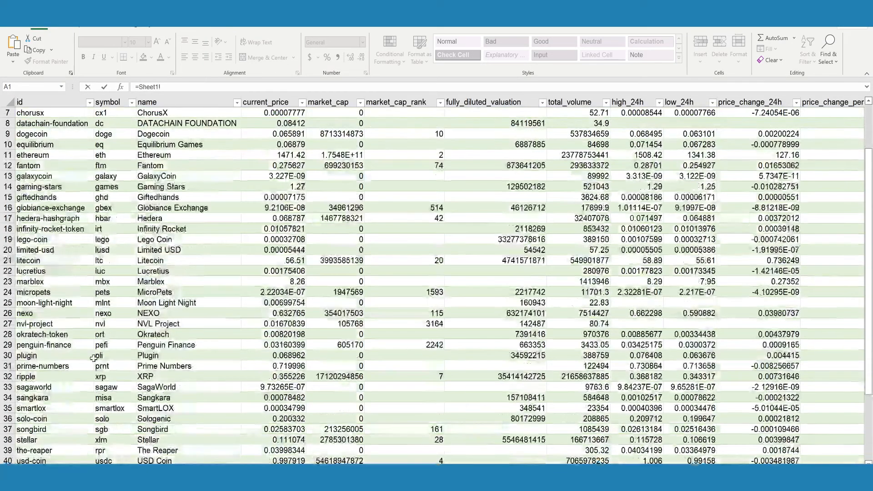
left_click(78, 357)
scroll(130, 370, "down", 5)
scroll(130, 371, "down", 2)
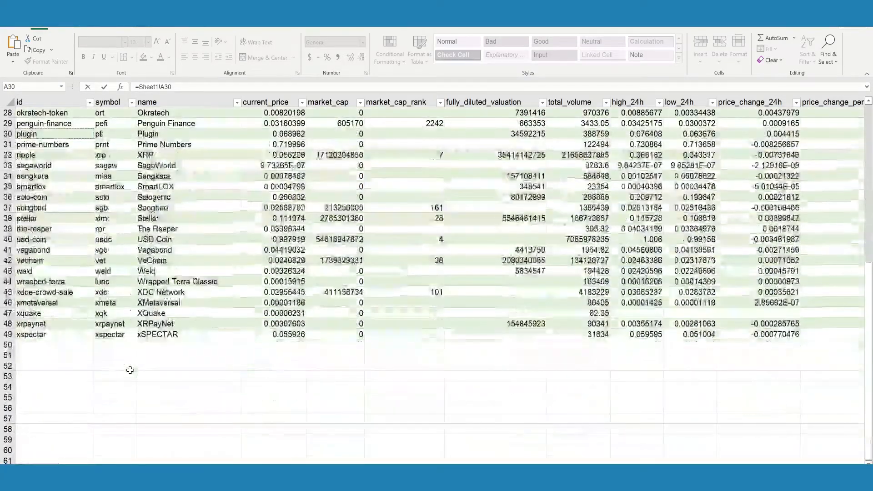
scroll(130, 370, "up", 5)
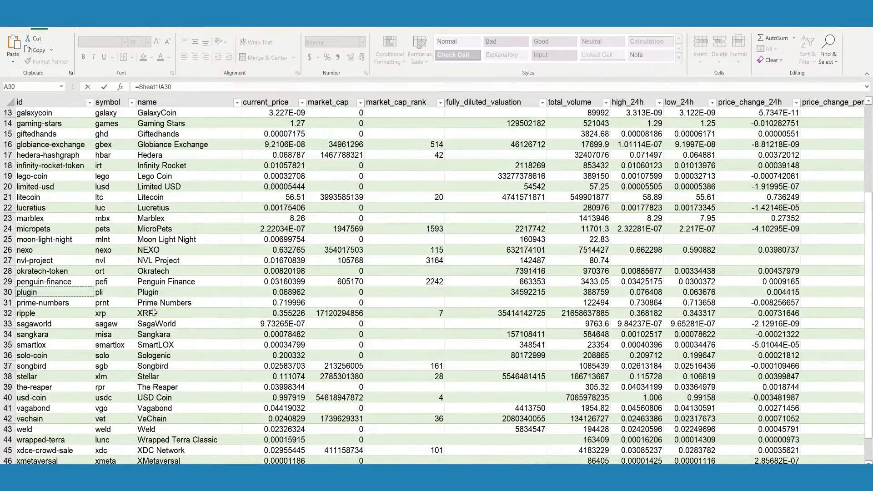
left_click(292, 313)
key("Return")
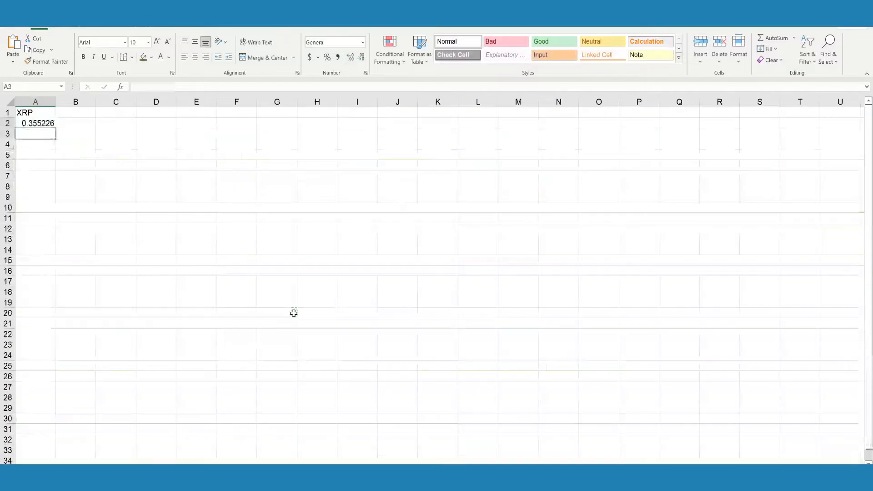
Format column A as Accounting with 6 decimal places and the $ symbol.
left_click(48, 122)
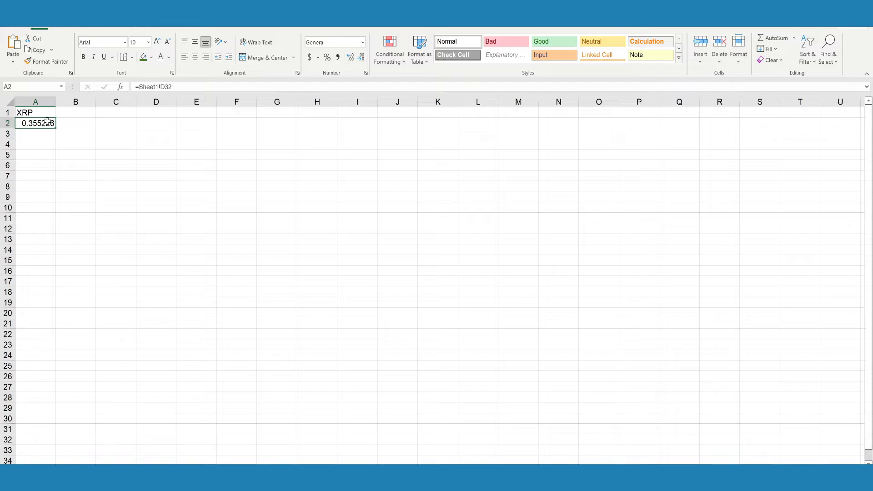
left_click(43, 100)
key("ctrl+1")
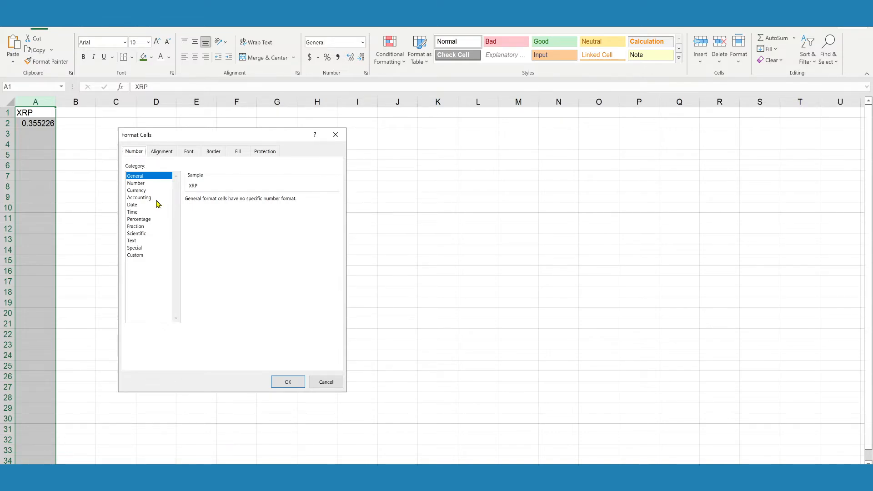
left_click(140, 198)
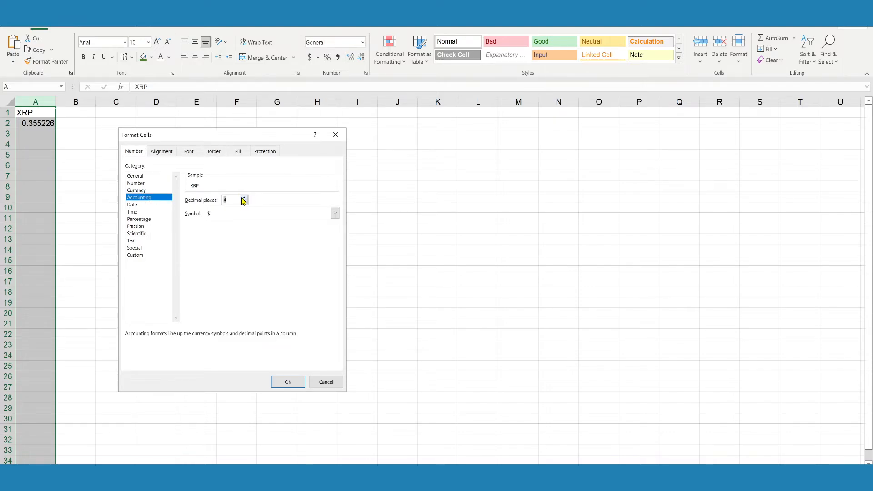
left_click(288, 382)
left_click(210, 197)
left_click(43, 122)
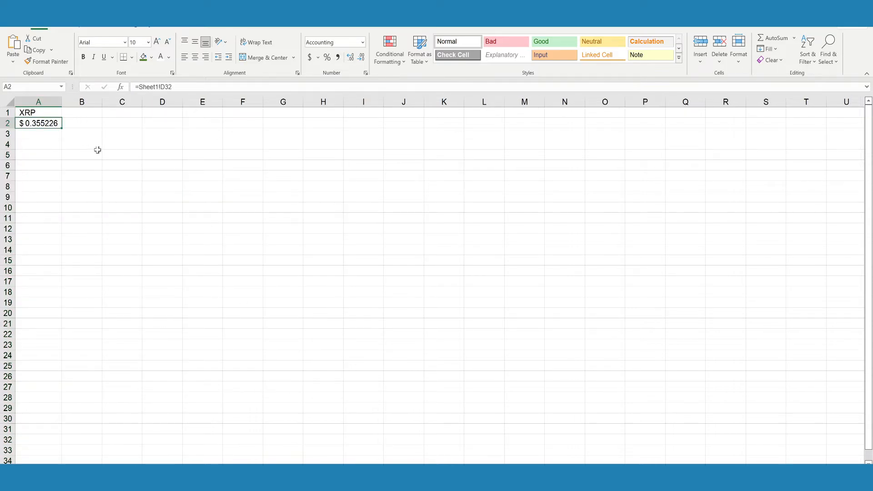
Copy the linked XRP price from A2 and paste it into A4 as a static value.
key("ctrl+c")
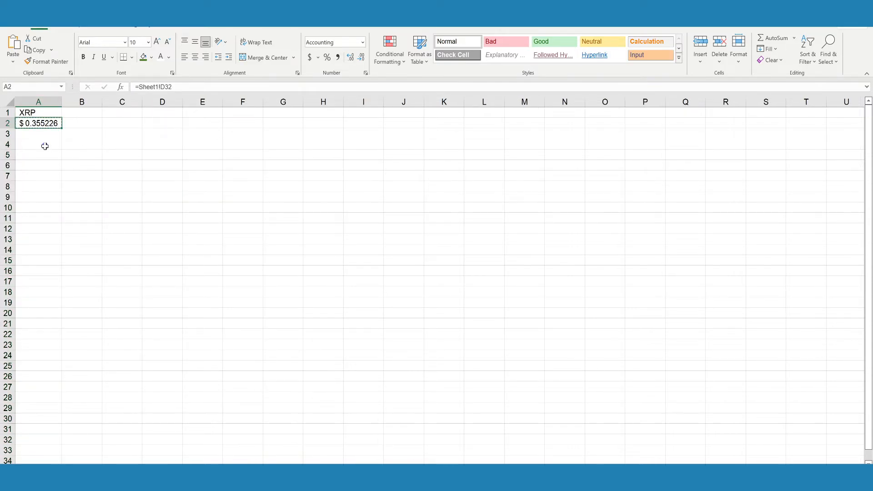
left_click(45, 145)
right_click(45, 146)
left_click(77, 197)
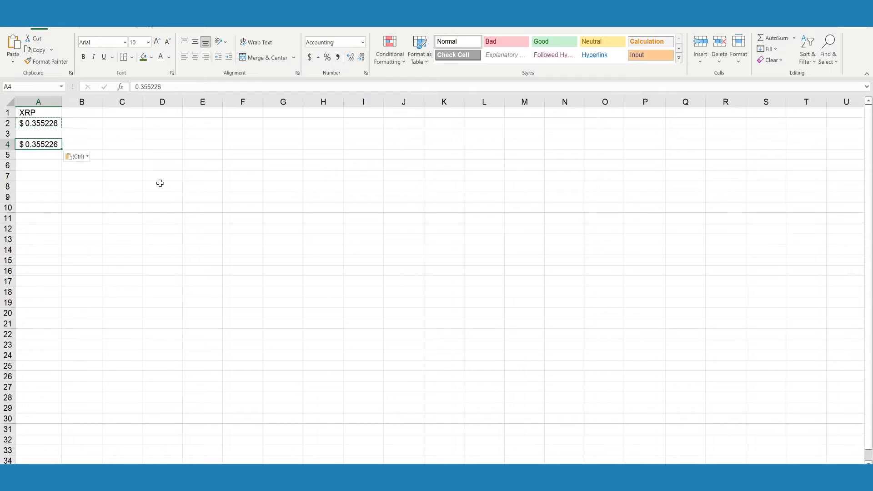
left_click(159, 185)
Refresh all data sources in the workbook and compare the linked price in A2 with the static copy in A4.
left_click(52, 123)
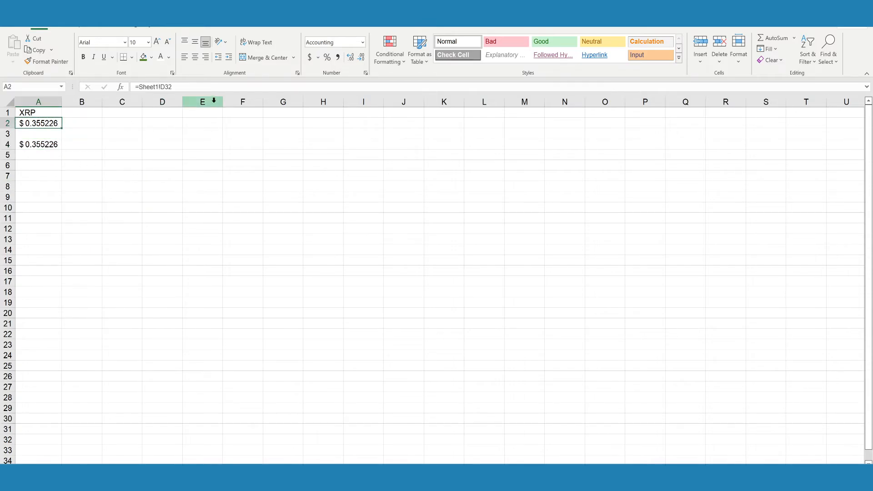
left_click(218, 26)
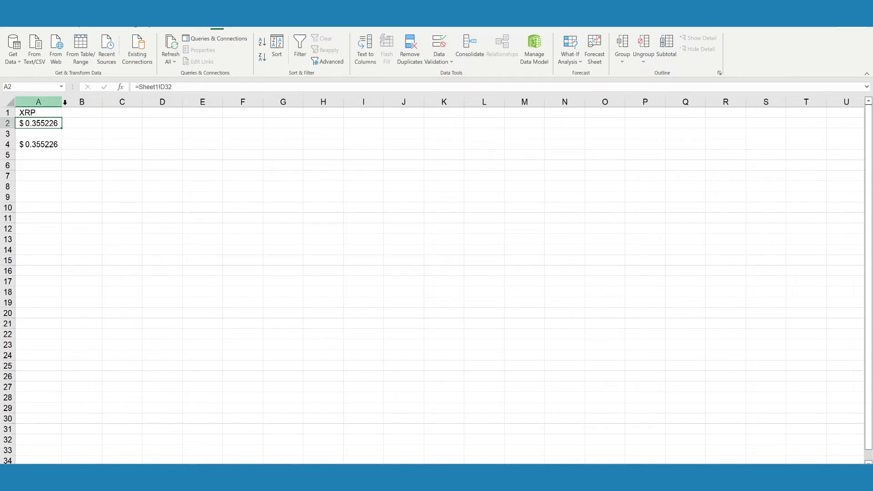
left_click(176, 55)
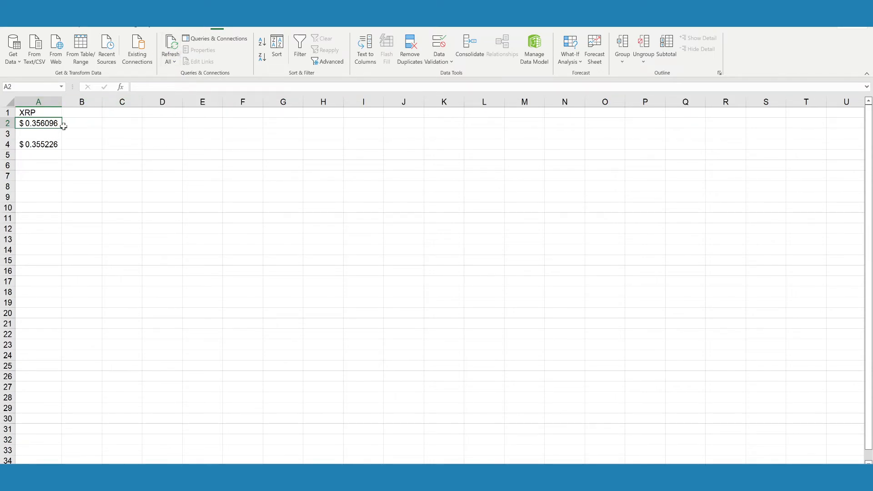
left_click(50, 146)
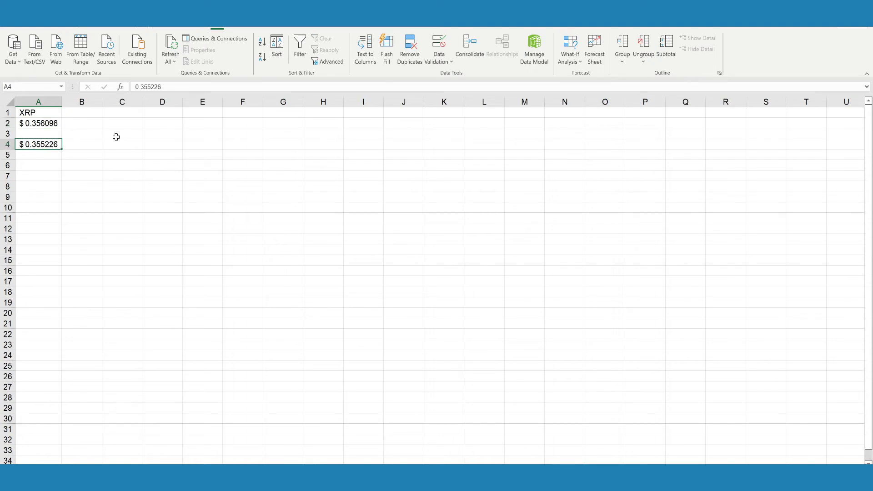
left_click(116, 141)
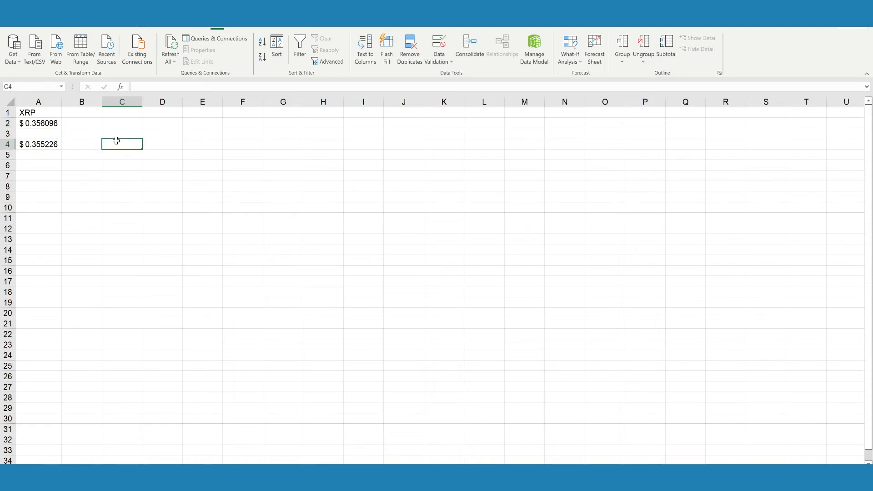